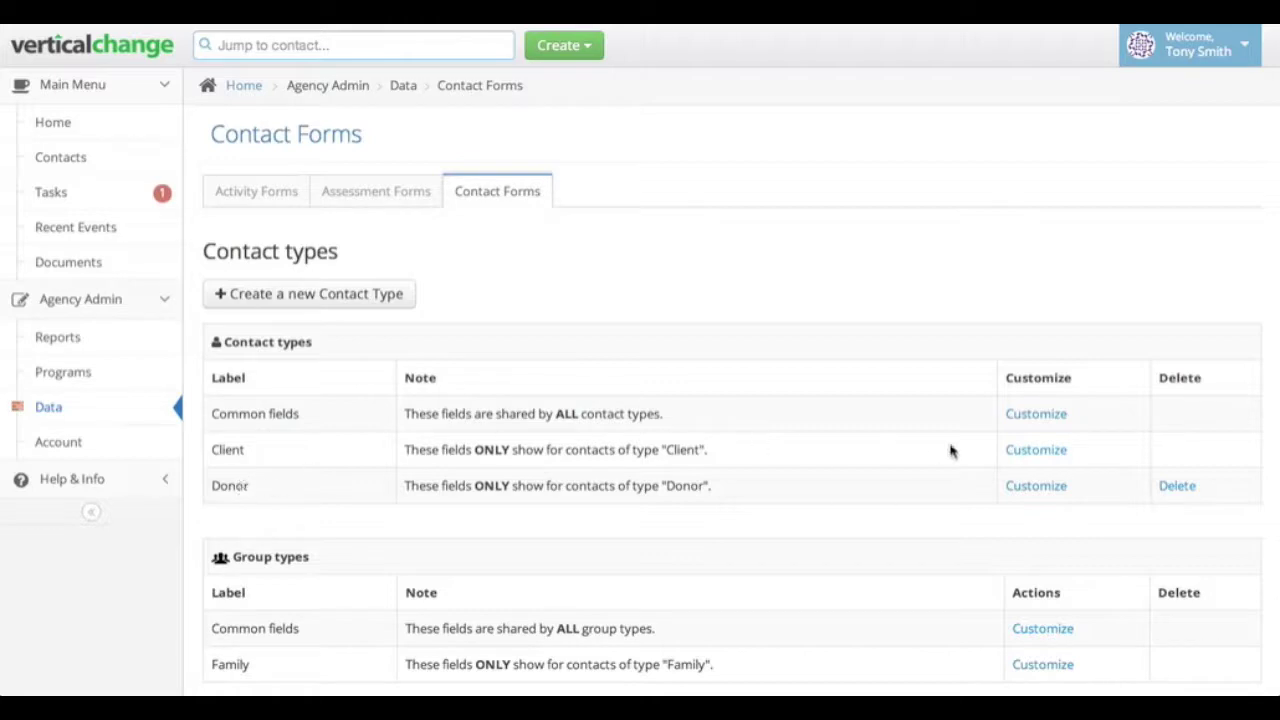
Step: Open the Client custom fields, review Eye color's Blue/Green/Brown/Other options, and open the Create menu
left_click(1015, 452)
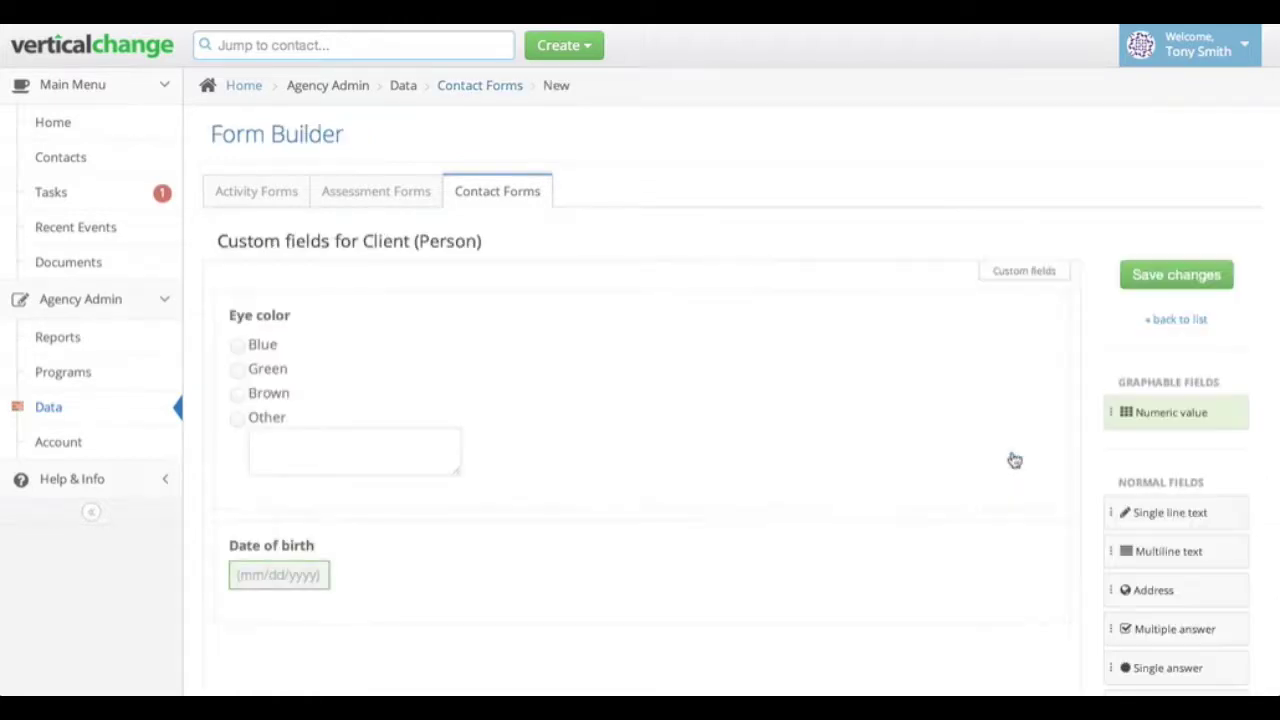
left_click(874, 389)
scroll(874, 389, "down", 1)
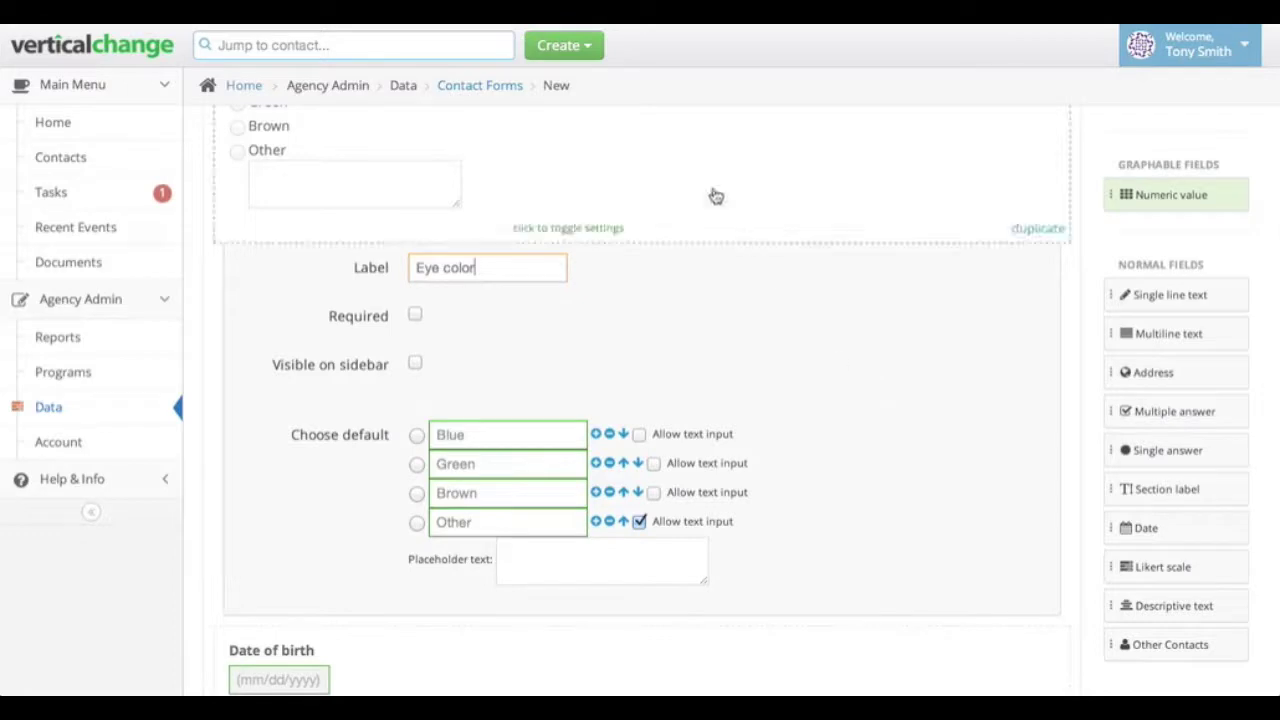
left_click(588, 50)
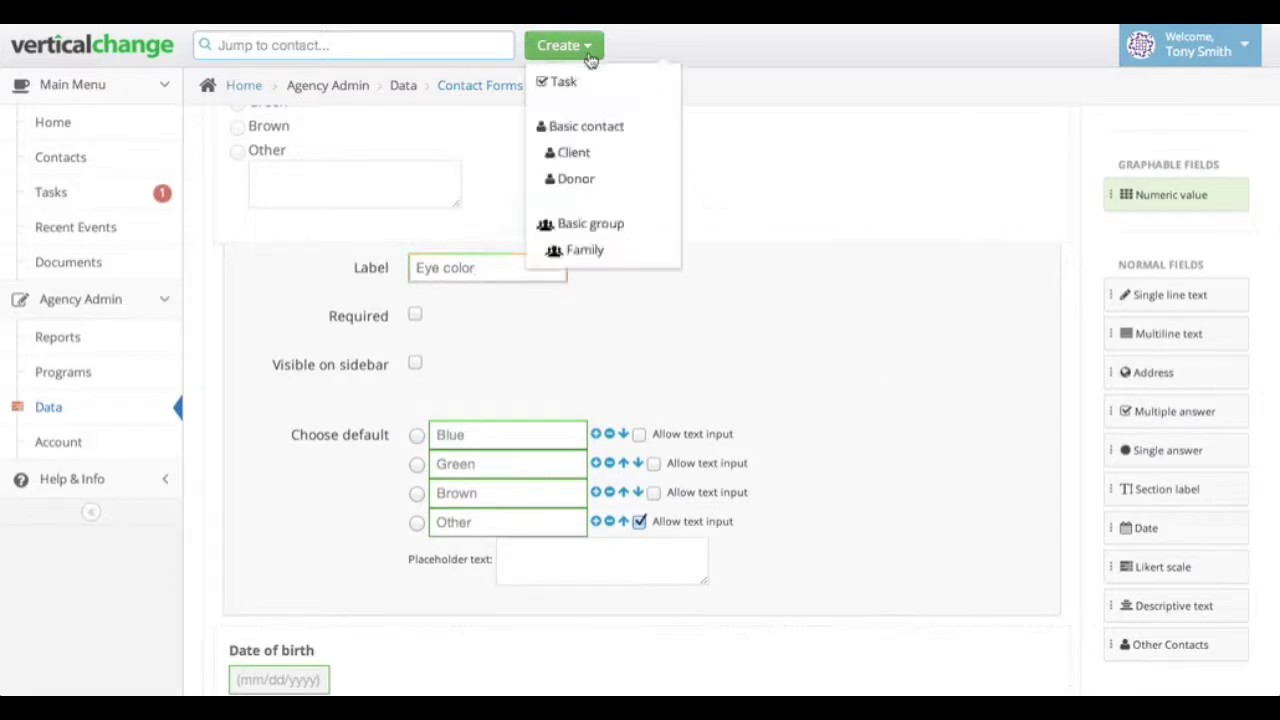
Step: Start a new Client contact and enter the client's first and last name
left_click(585, 155)
left_click(410, 155)
type("Brian")
left_click(351, 295)
type("Smith")
Step: Set eye color to Green and date of birth to 01/05/1979, then create the contact
scroll(330, 390, "down", 4)
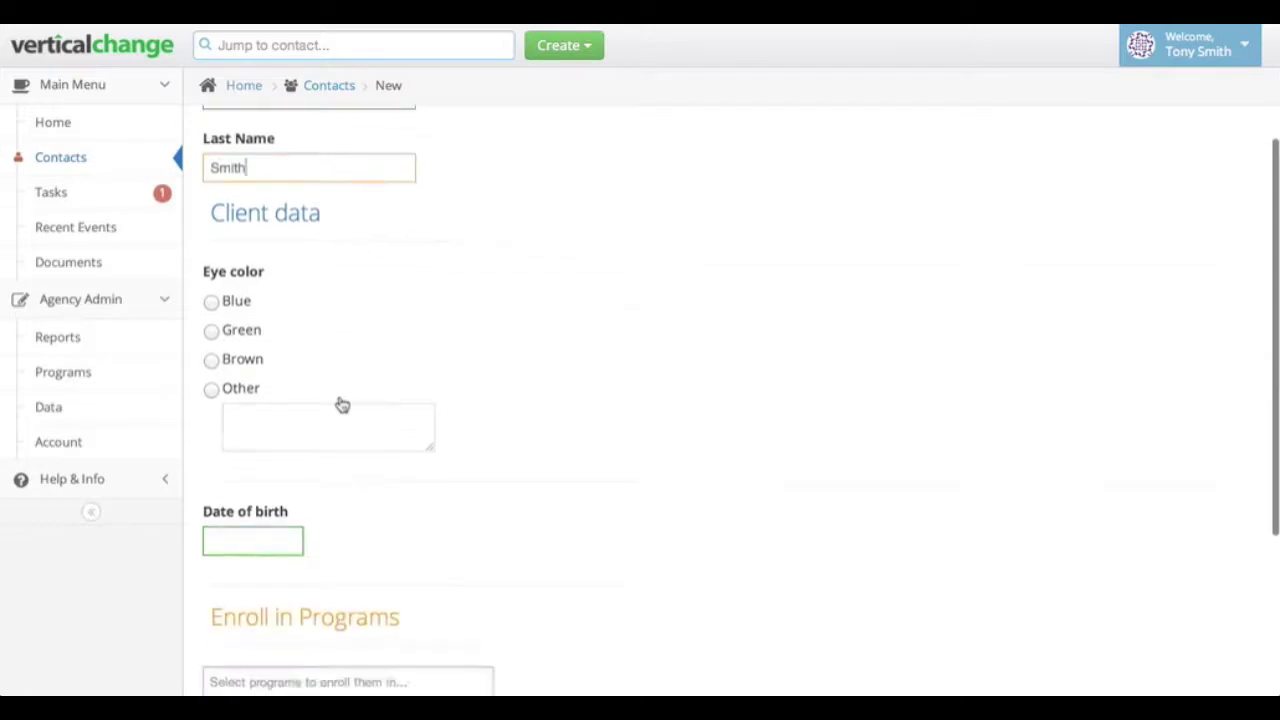
left_click(257, 295)
scroll(256, 295, "down", 2)
scroll(256, 295, "down", 1)
left_click(257, 360)
type("01/05/")
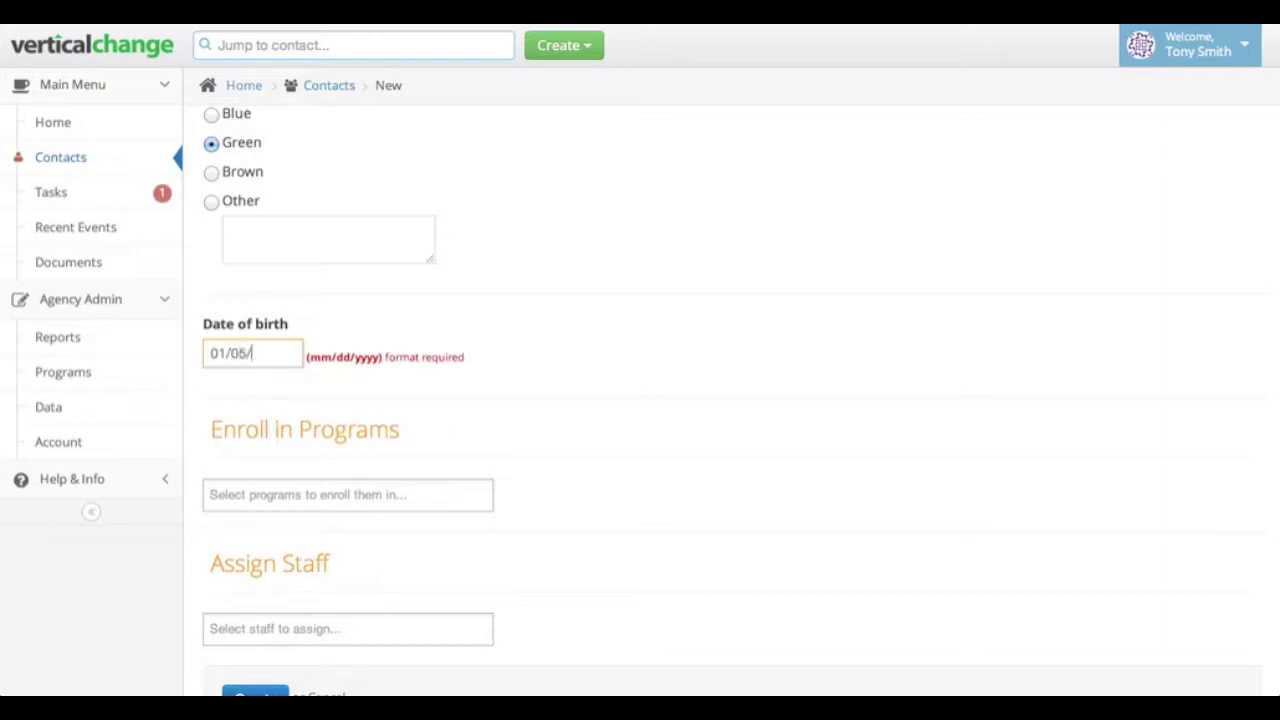
type("1979")
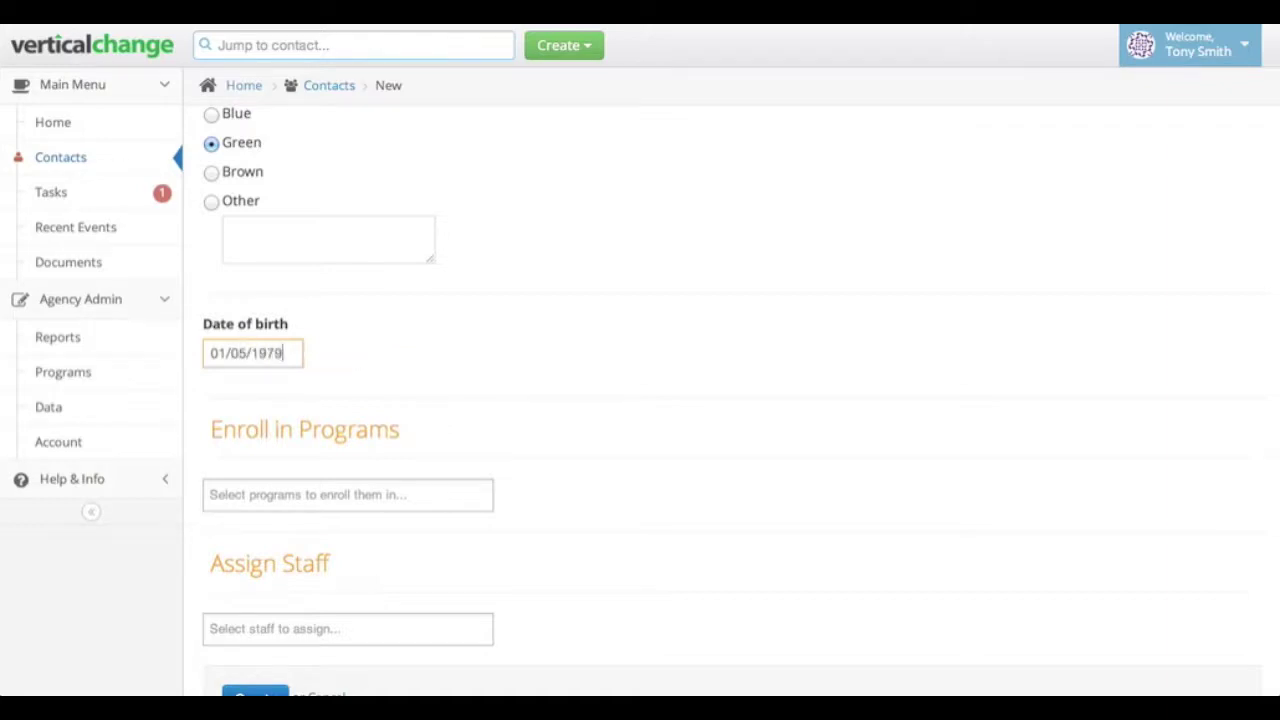
scroll(251, 377, "down", 2)
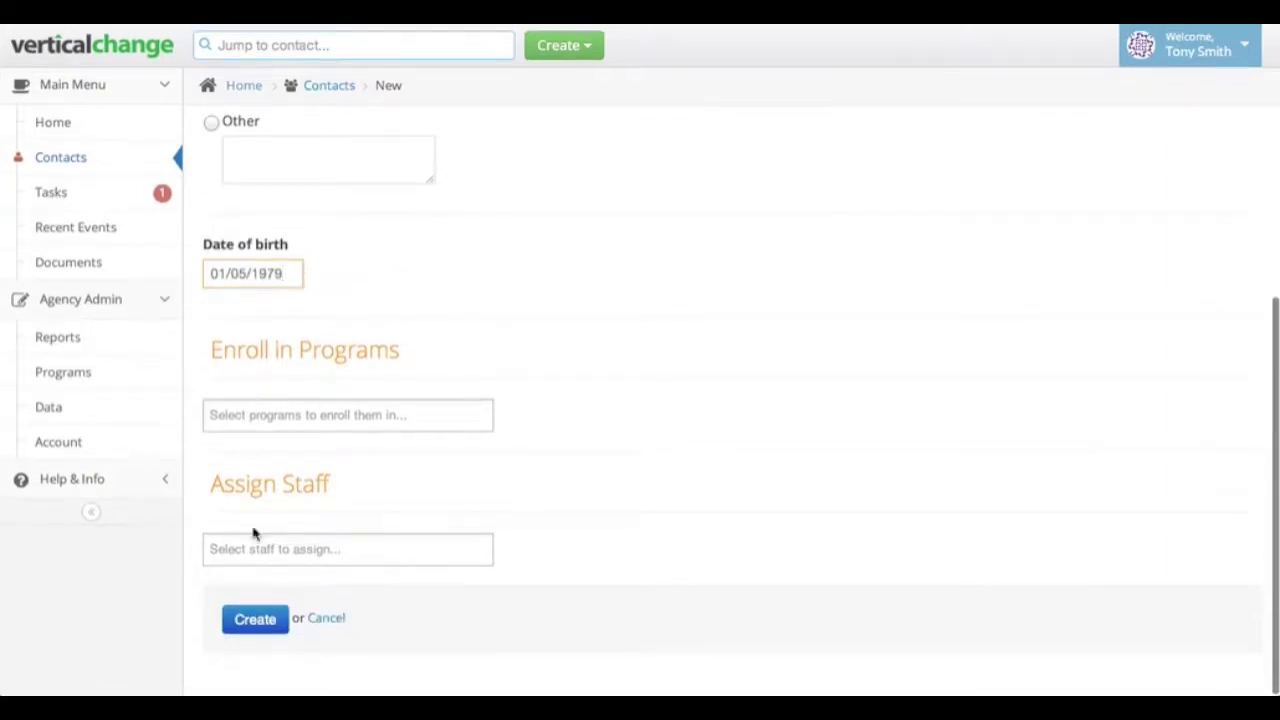
left_click(255, 633)
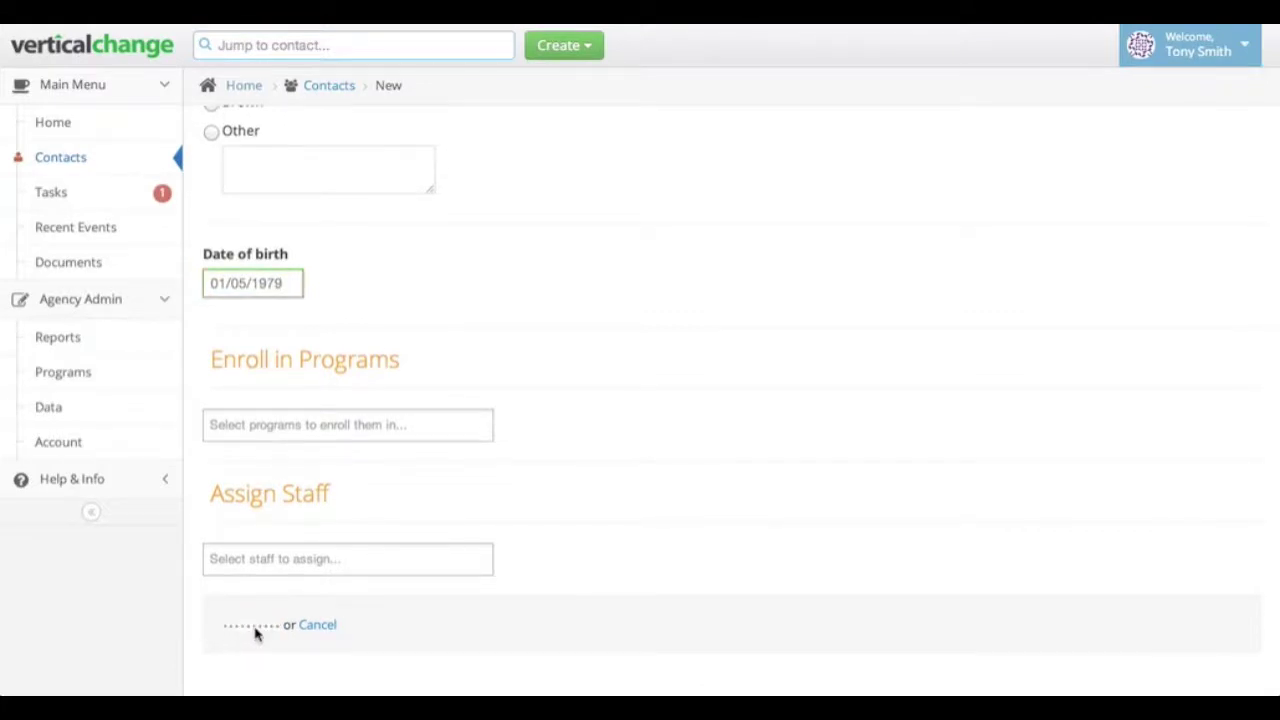
Step: Post a Dashboard note saying you met the client today and enjoyed talking
type("I met Brian to")
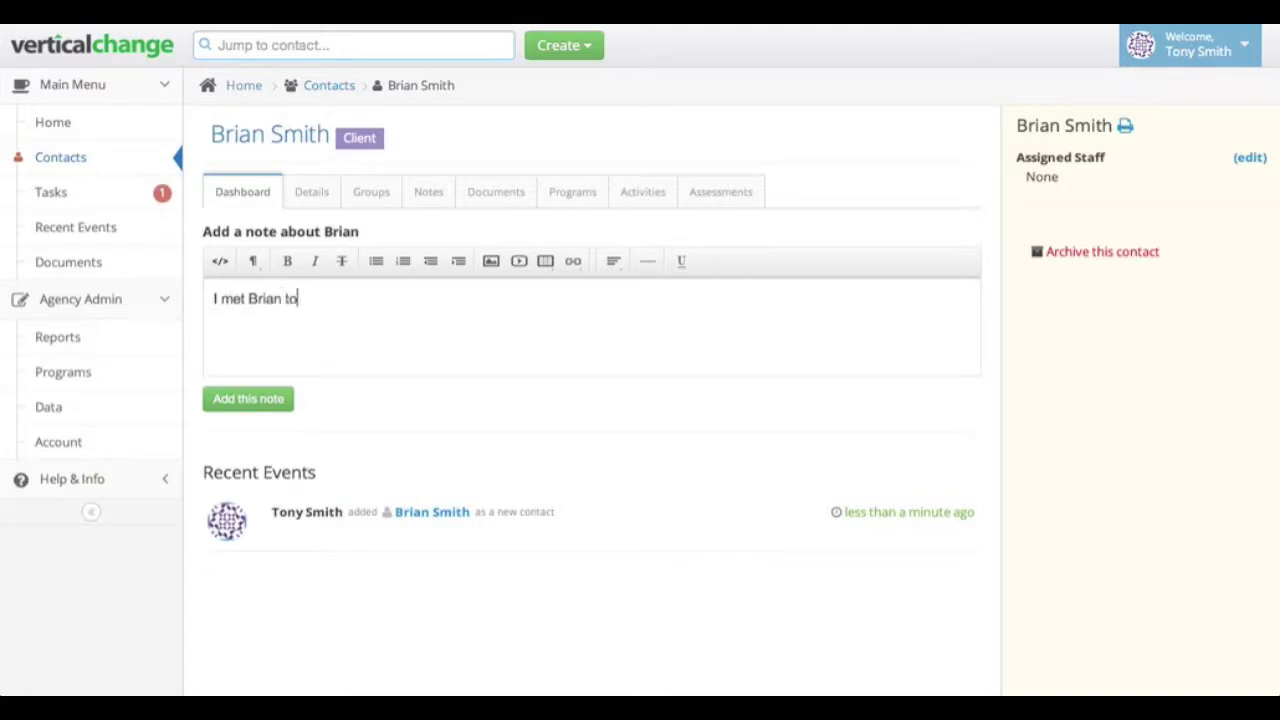
type("day, and he was a pleasure to talk to.")
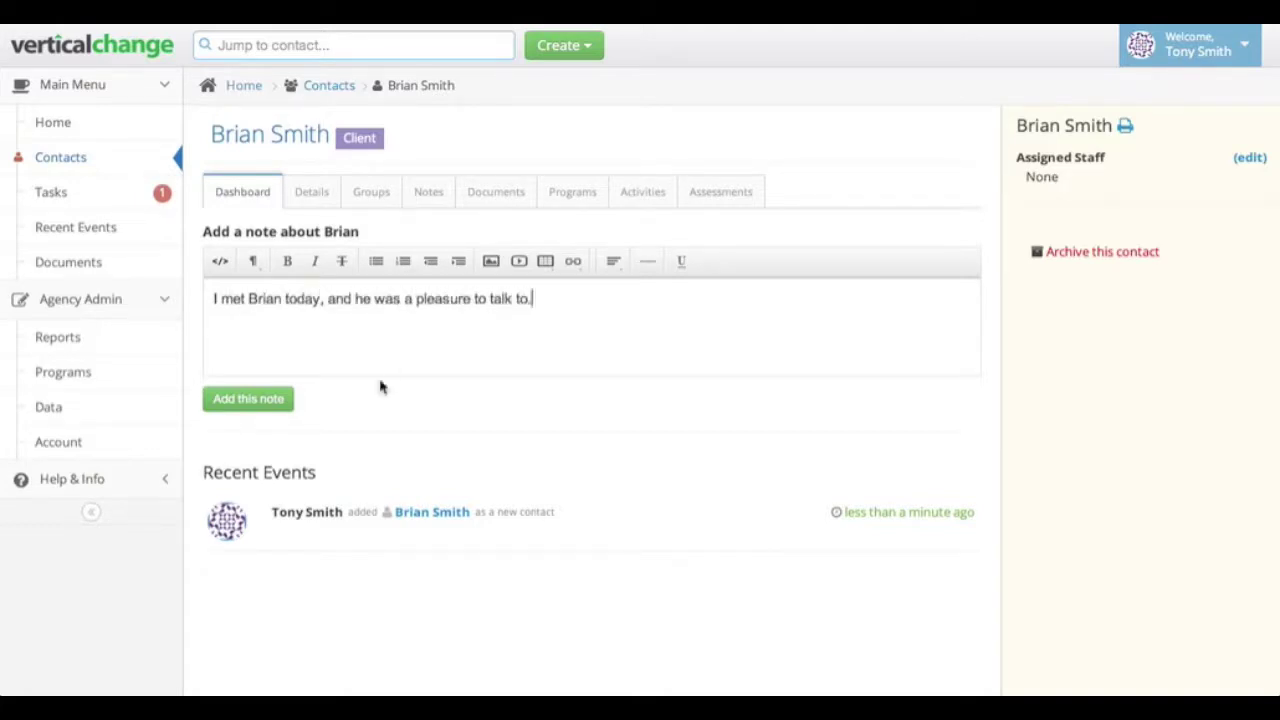
left_click(277, 406)
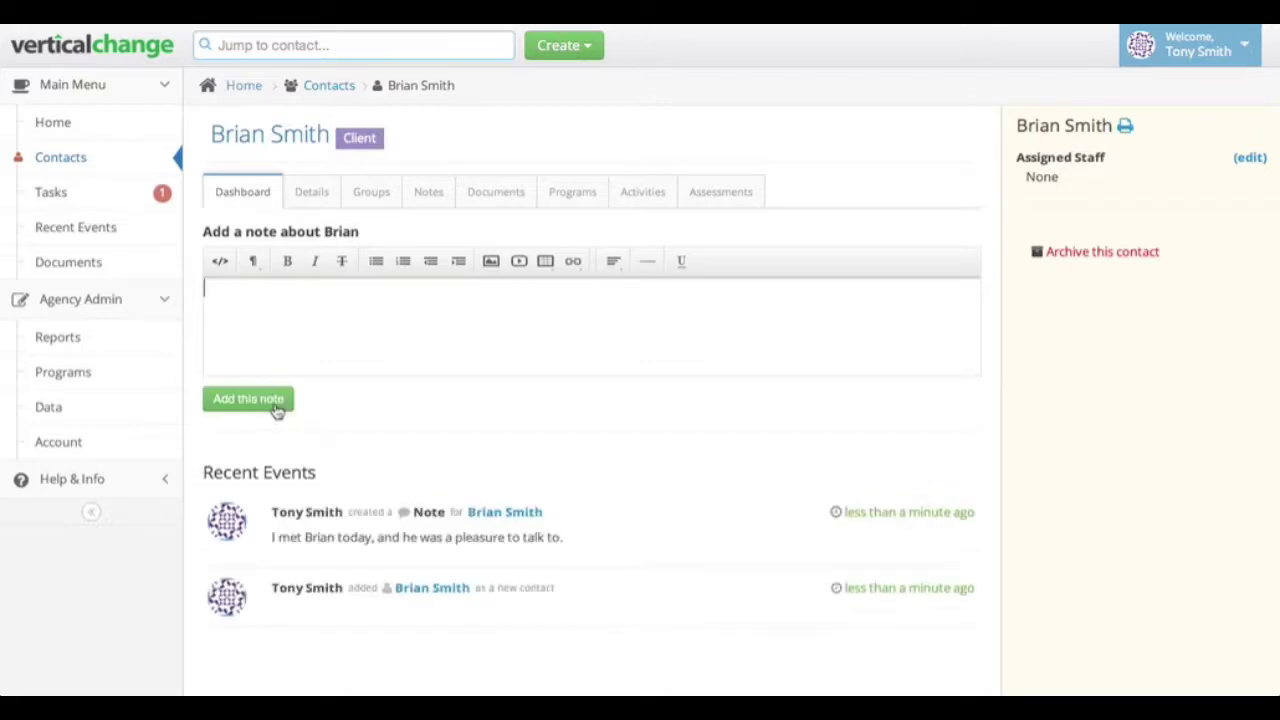
Step: On the Details tab, add Donor as an additional contact type
left_click(312, 196)
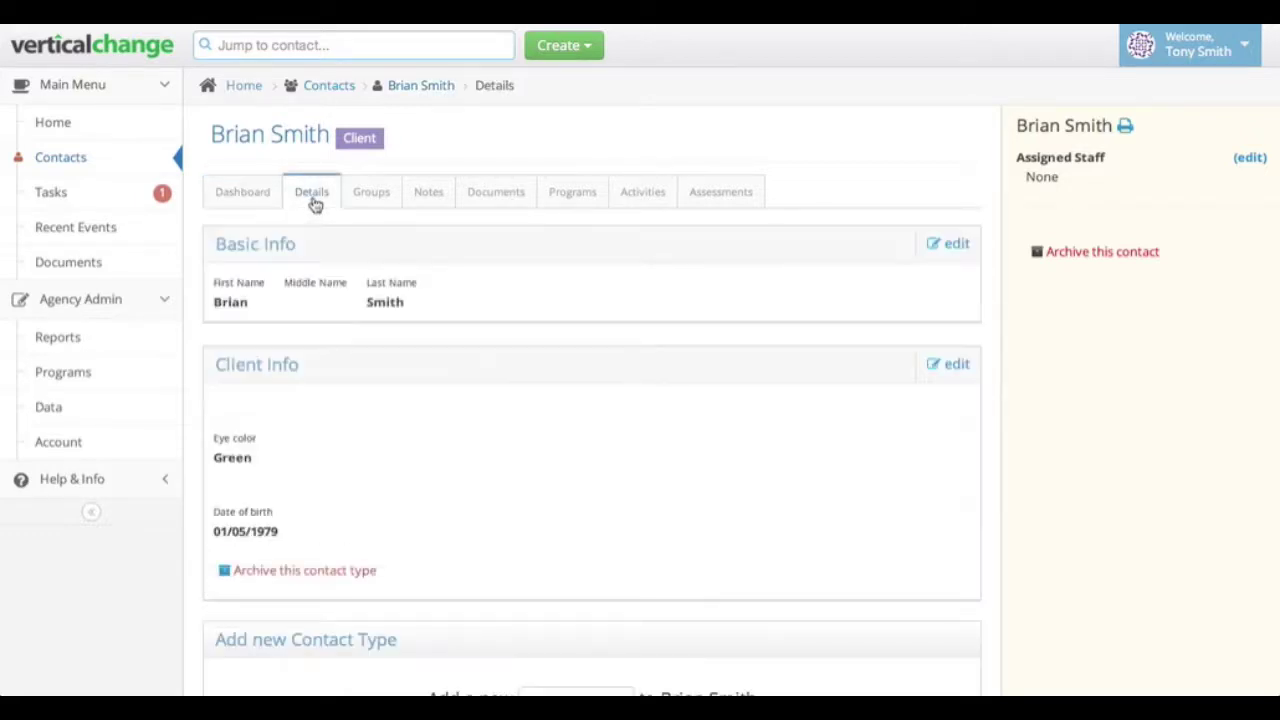
scroll(571, 397, "down", 1)
left_click(575, 622)
left_click(564, 667)
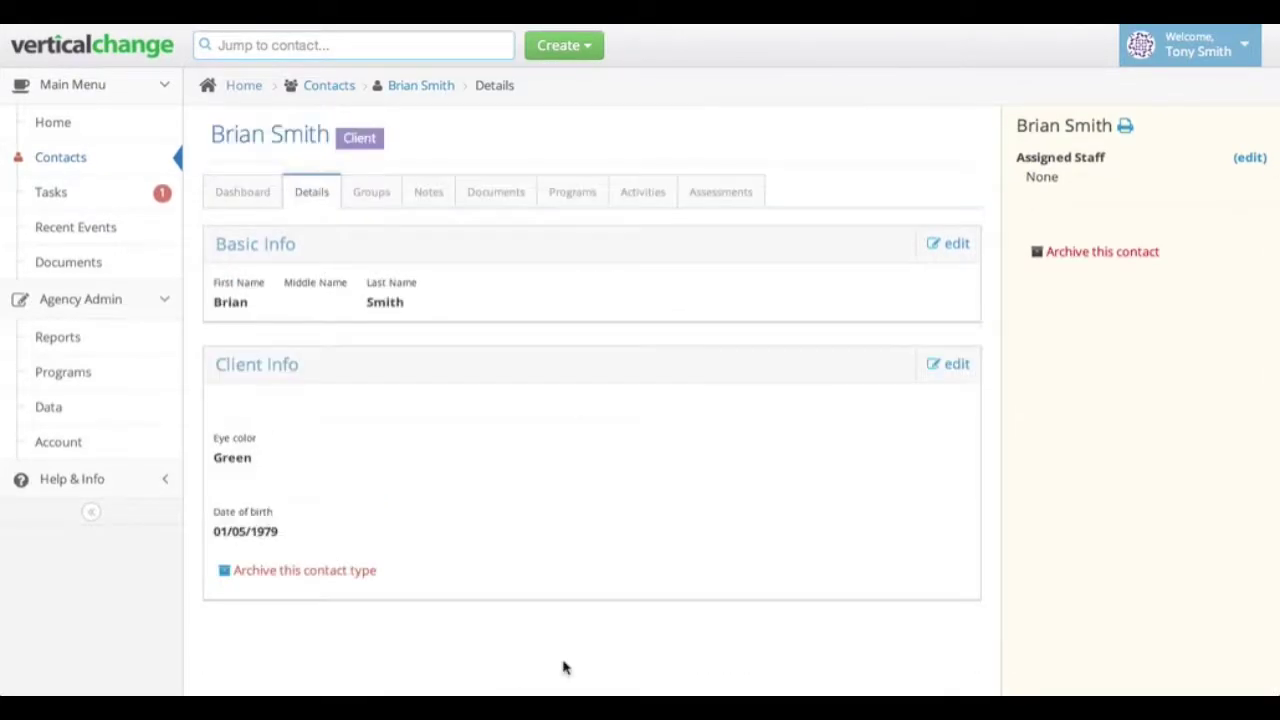
Step: Set the donor info to a Monthly schedule with an approximate donation of 1000
left_click(955, 639)
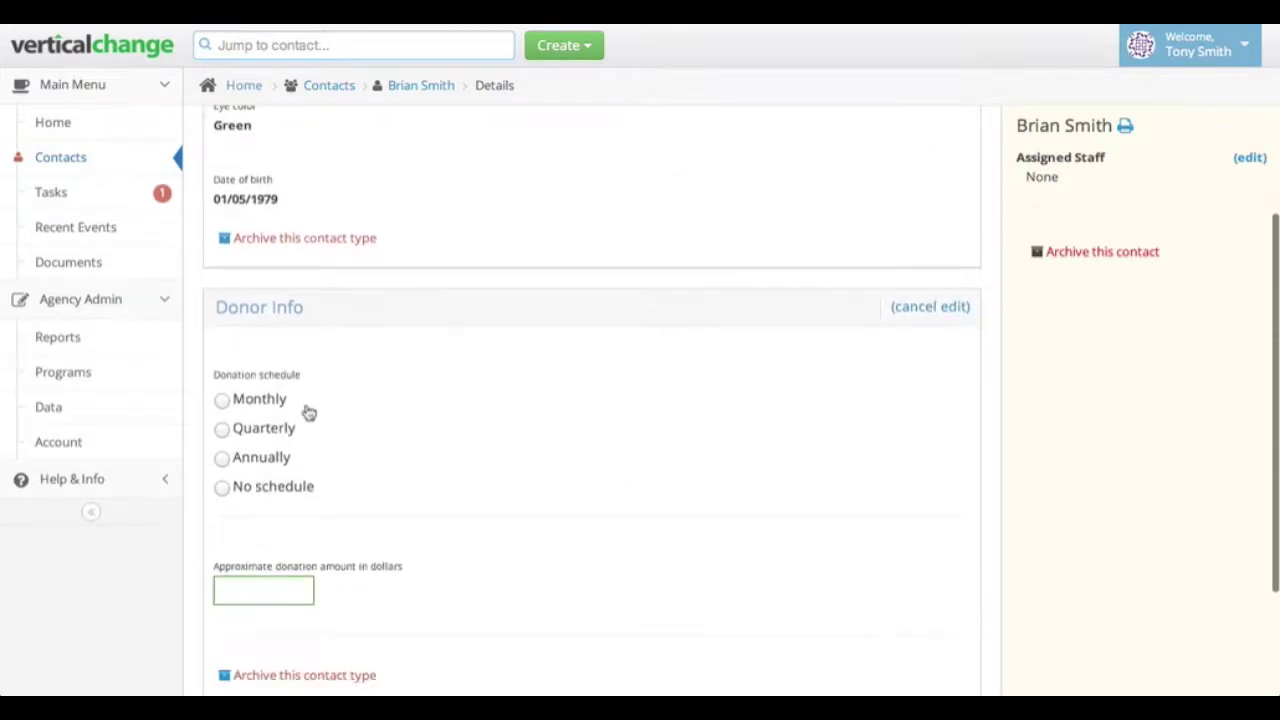
left_click(277, 403)
left_click(271, 490)
type("1000")
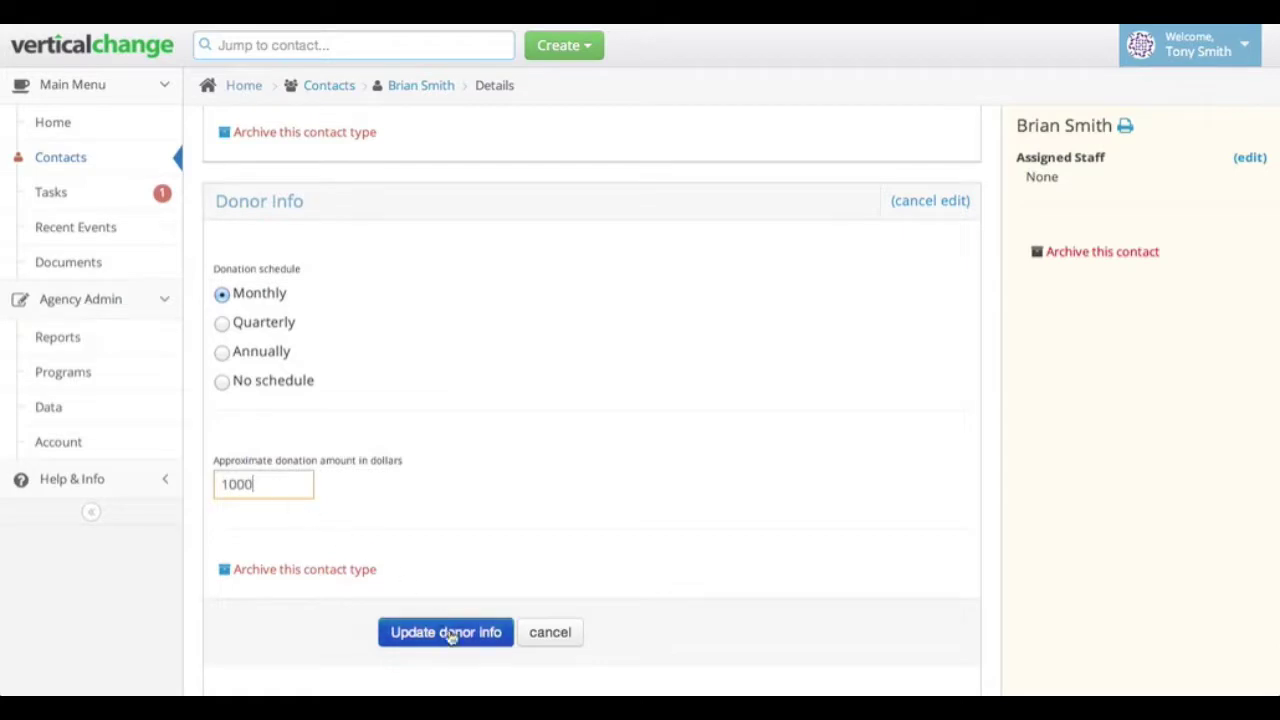
left_click(450, 636)
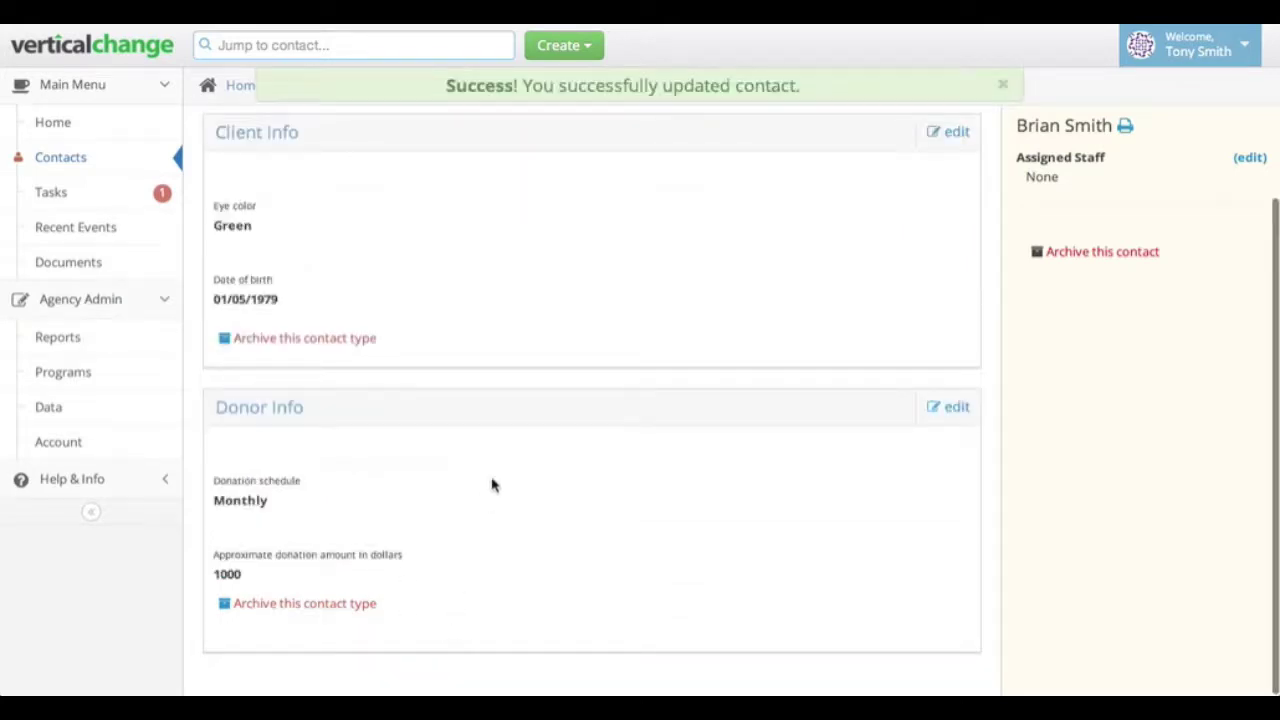
scroll(491, 482, "up", 3)
scroll(491, 485, "up", 1)
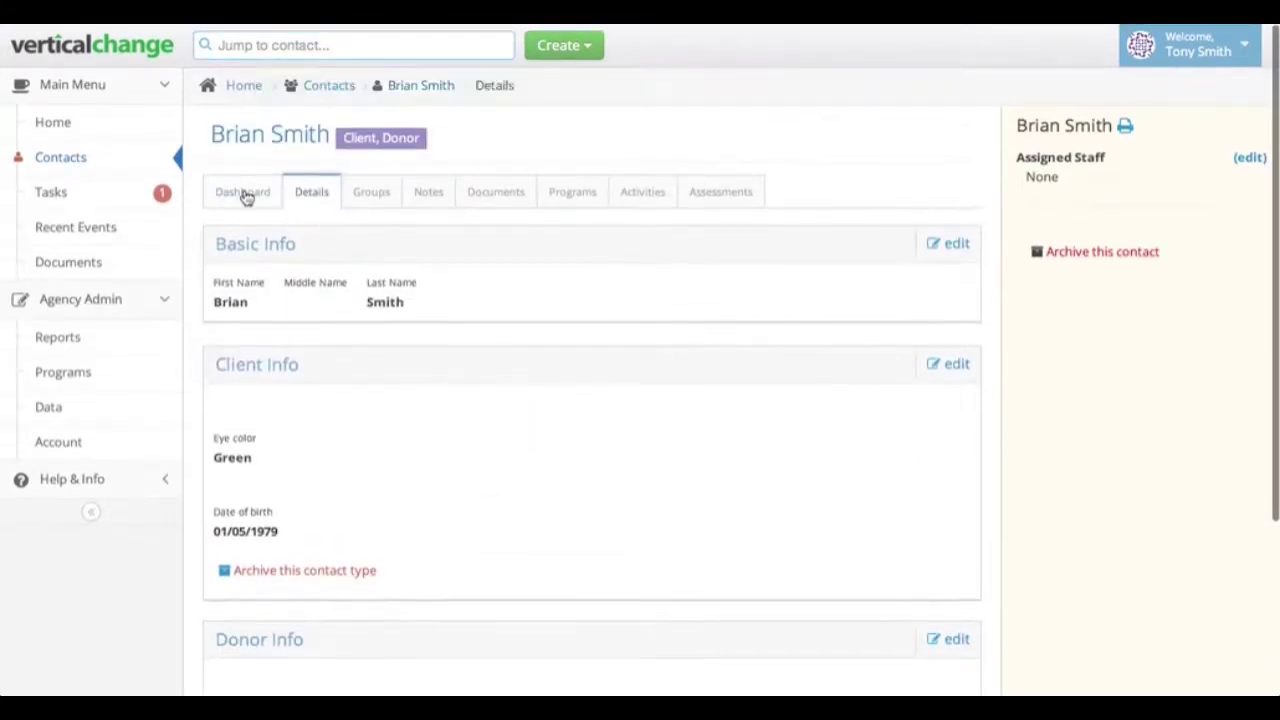
Step: Post a Dashboard note that the client is going to donate $1000 a month
left_click(243, 192)
left_click(370, 343)
type("Brian is going to donat")
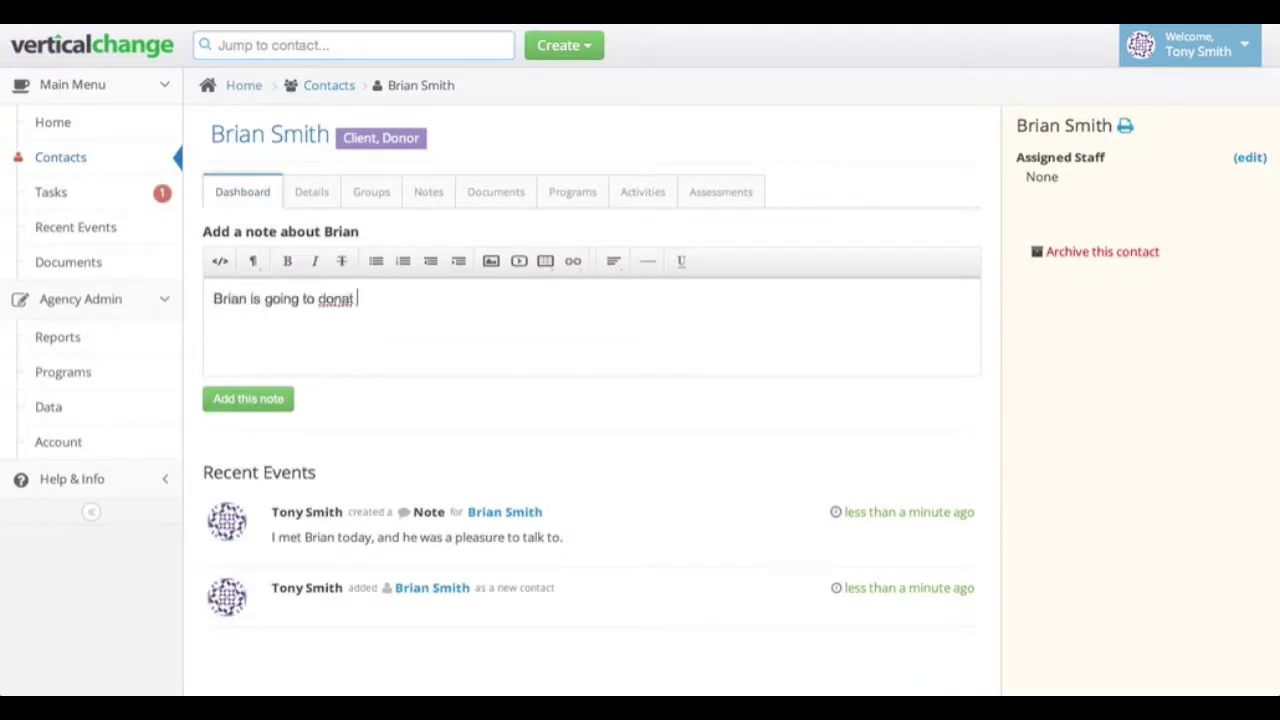
type("e $1000 a month!")
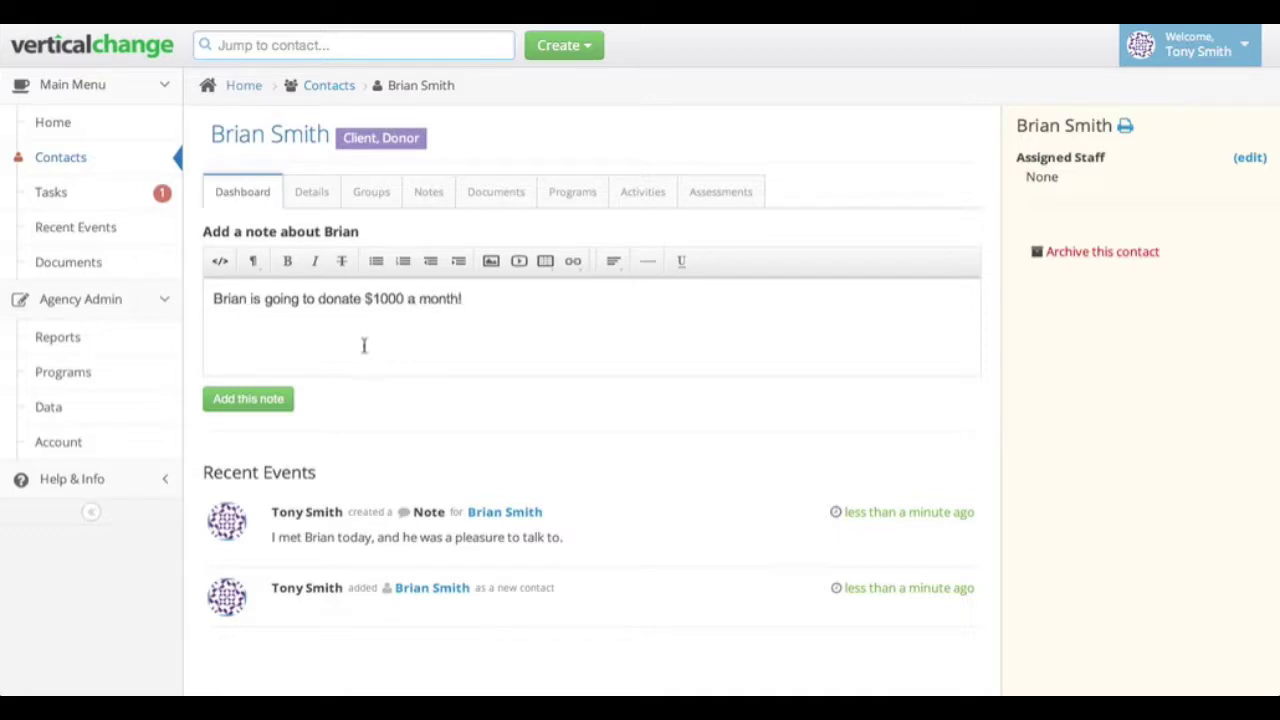
left_click(257, 400)
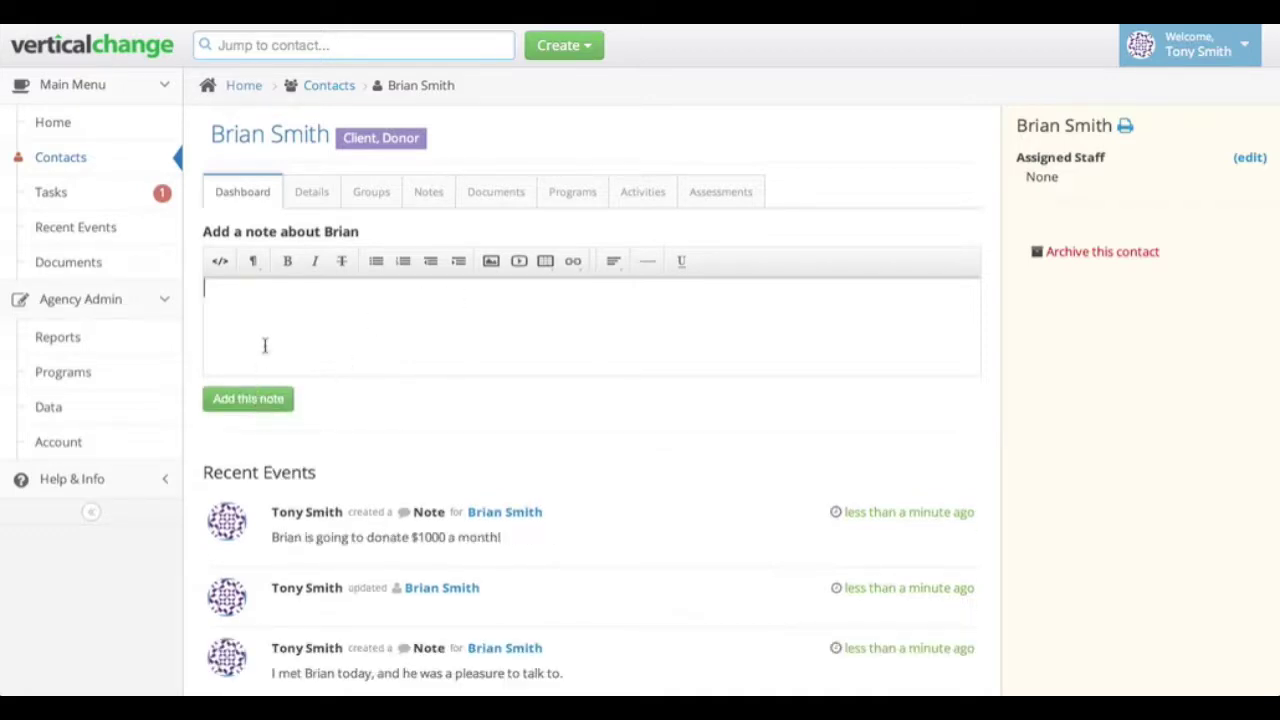
Step: Create a family for the client on the Groups tab, with relationship type Brother, and save
left_click(373, 194)
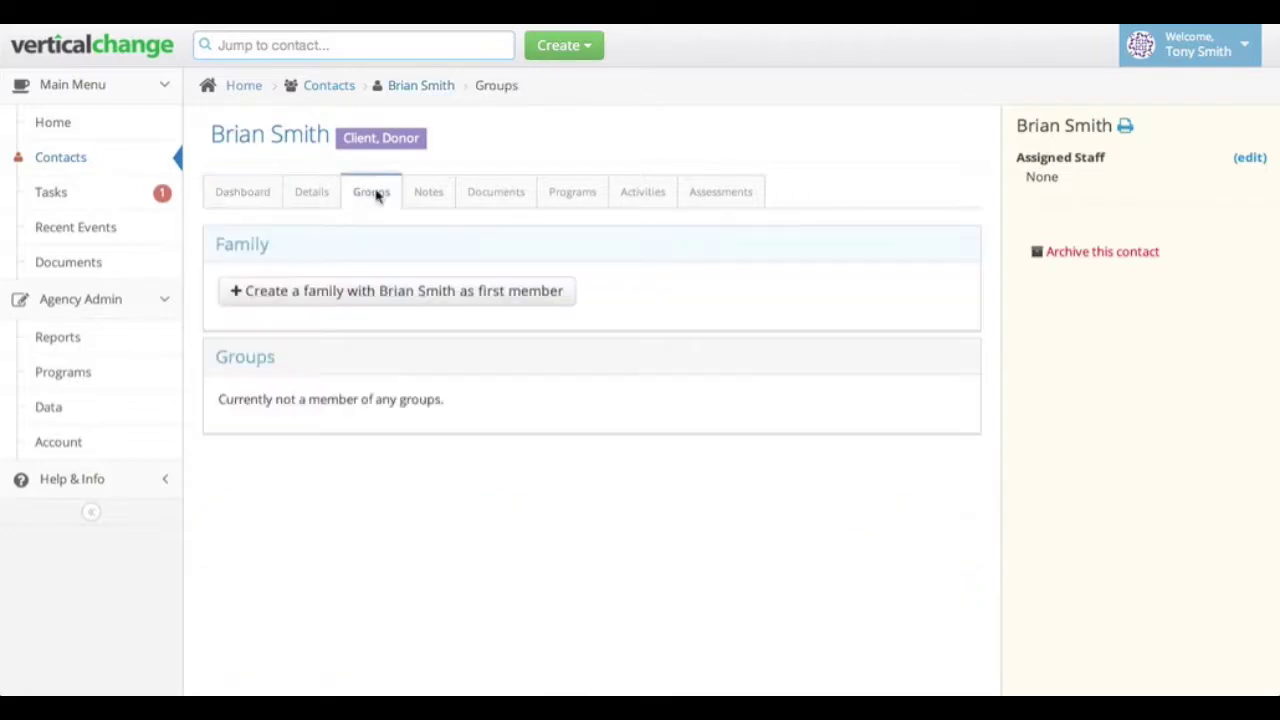
left_click(383, 292)
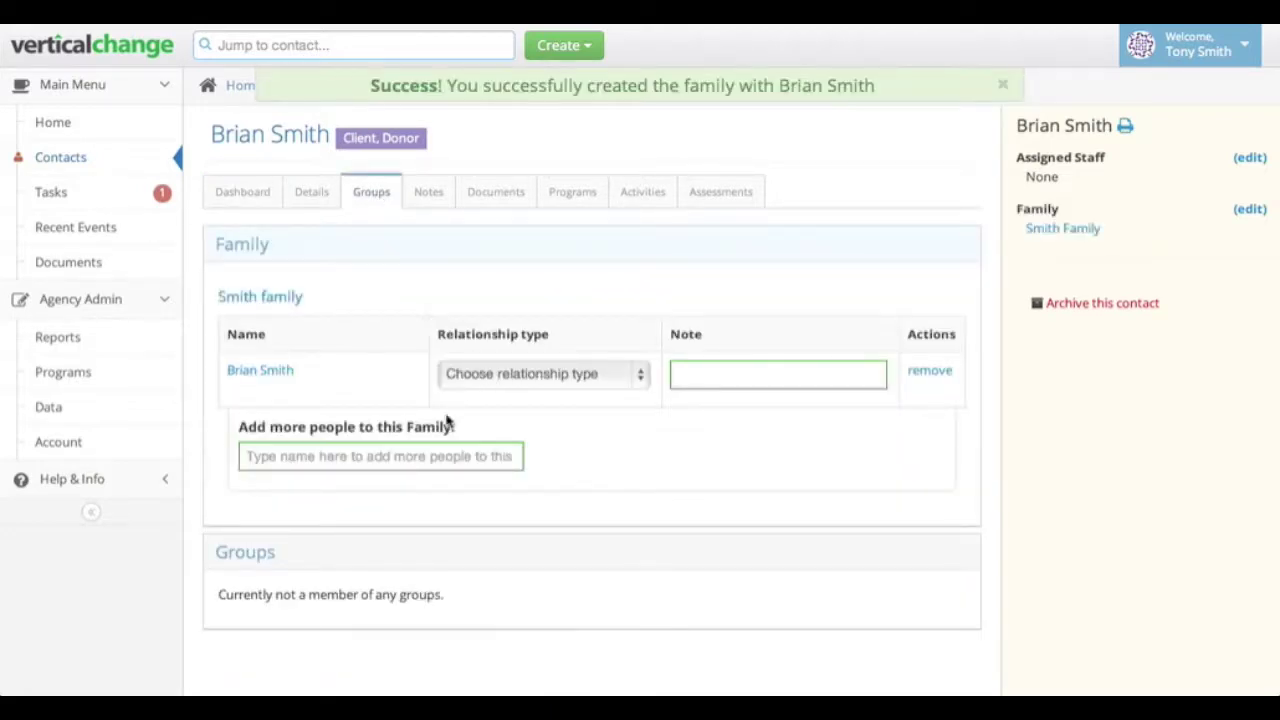
left_click(608, 380)
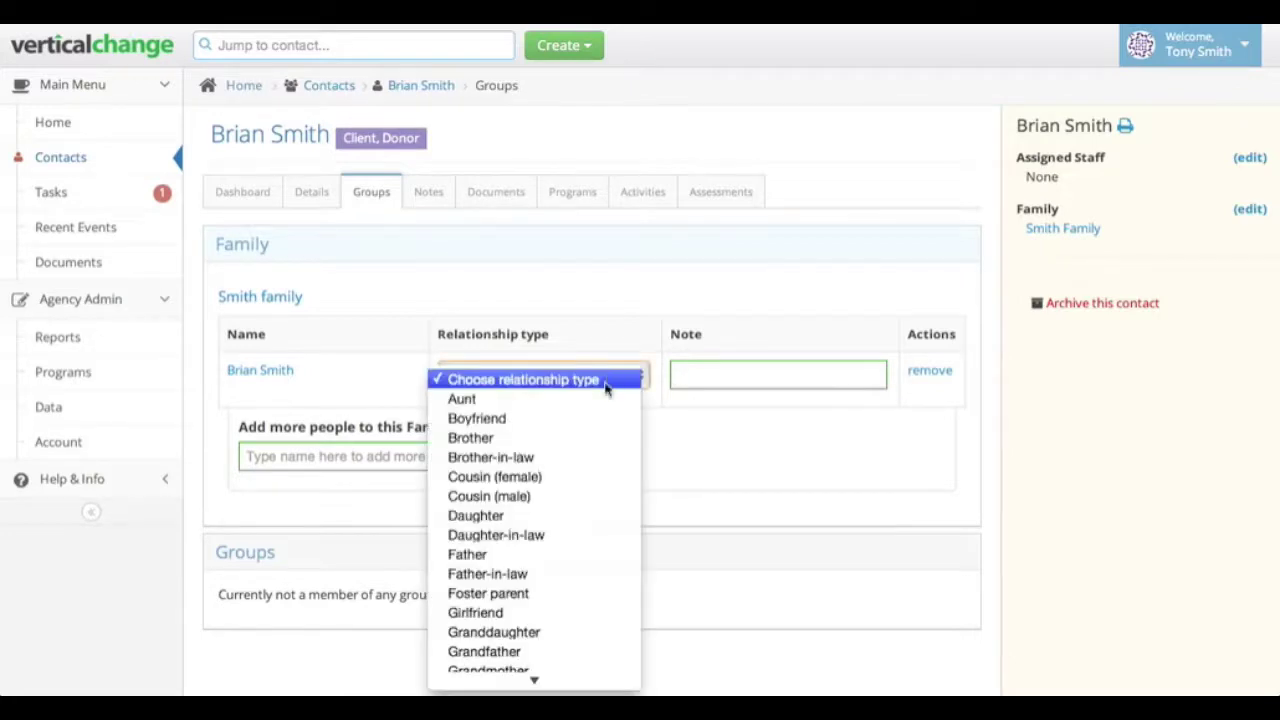
left_click(588, 437)
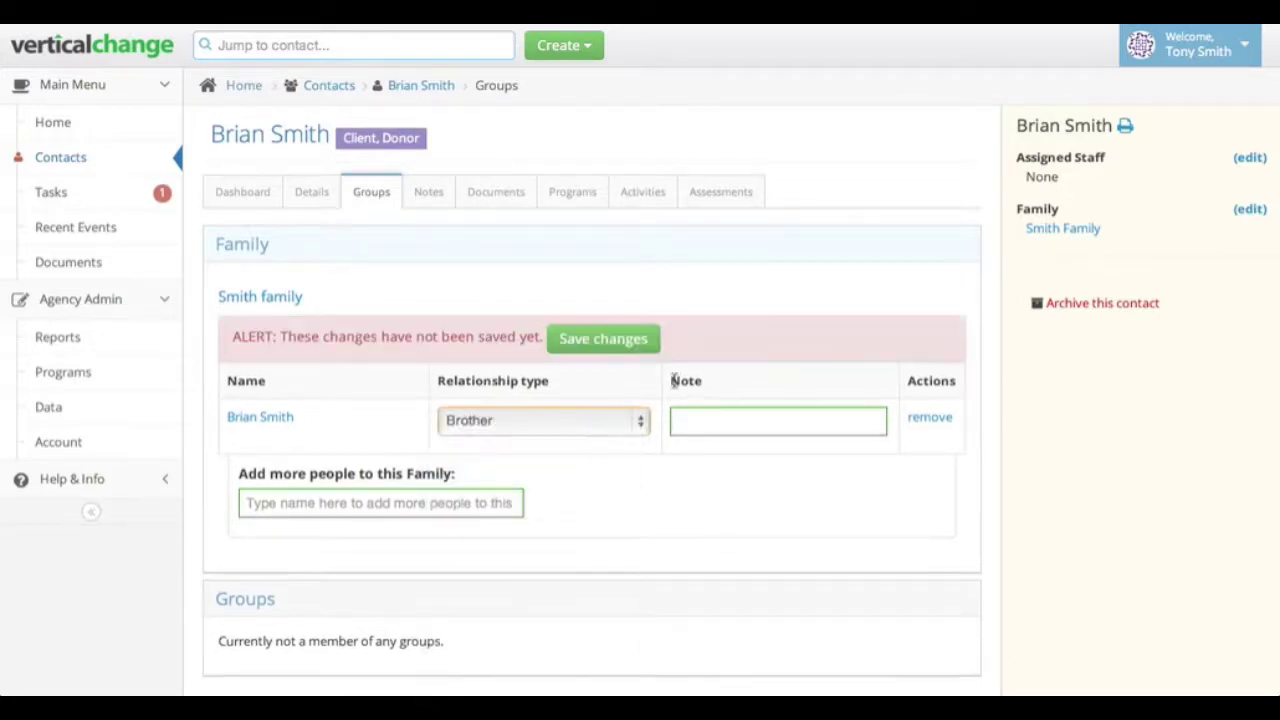
left_click(603, 339)
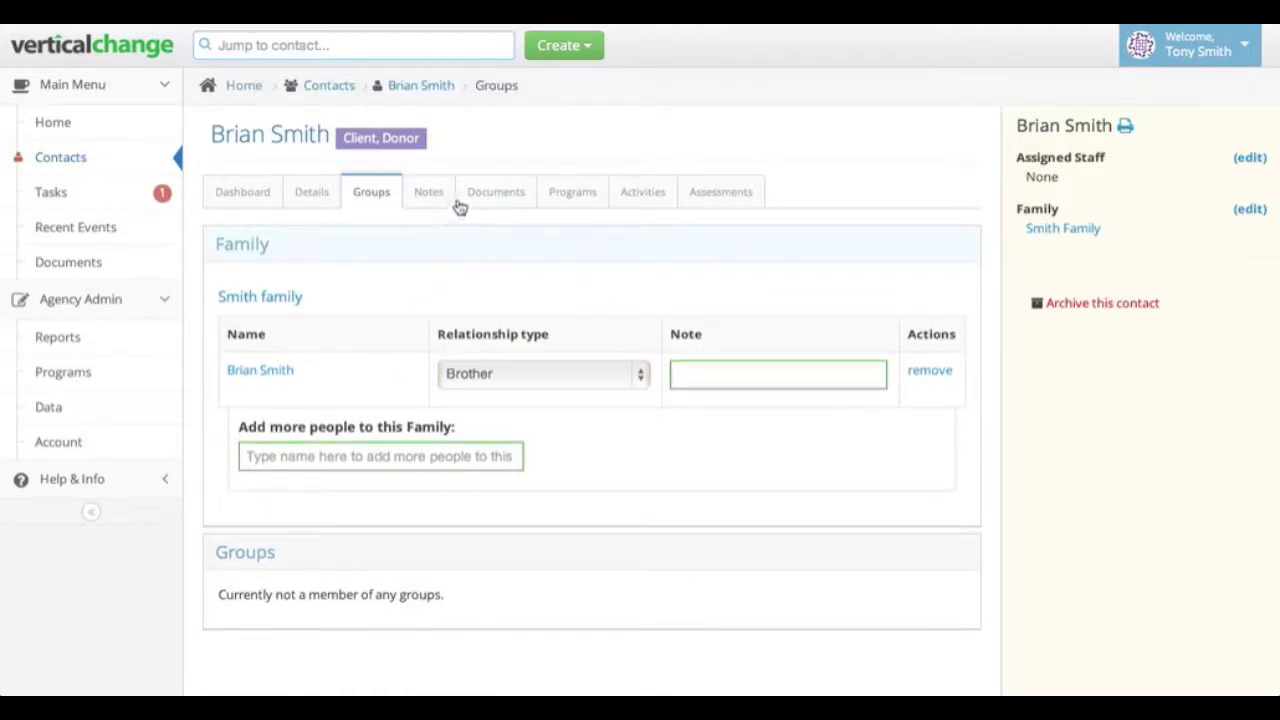
Step: Enroll the client in Health and Wellness, disenroll, re-enroll, and show previous enrollments
left_click(501, 194)
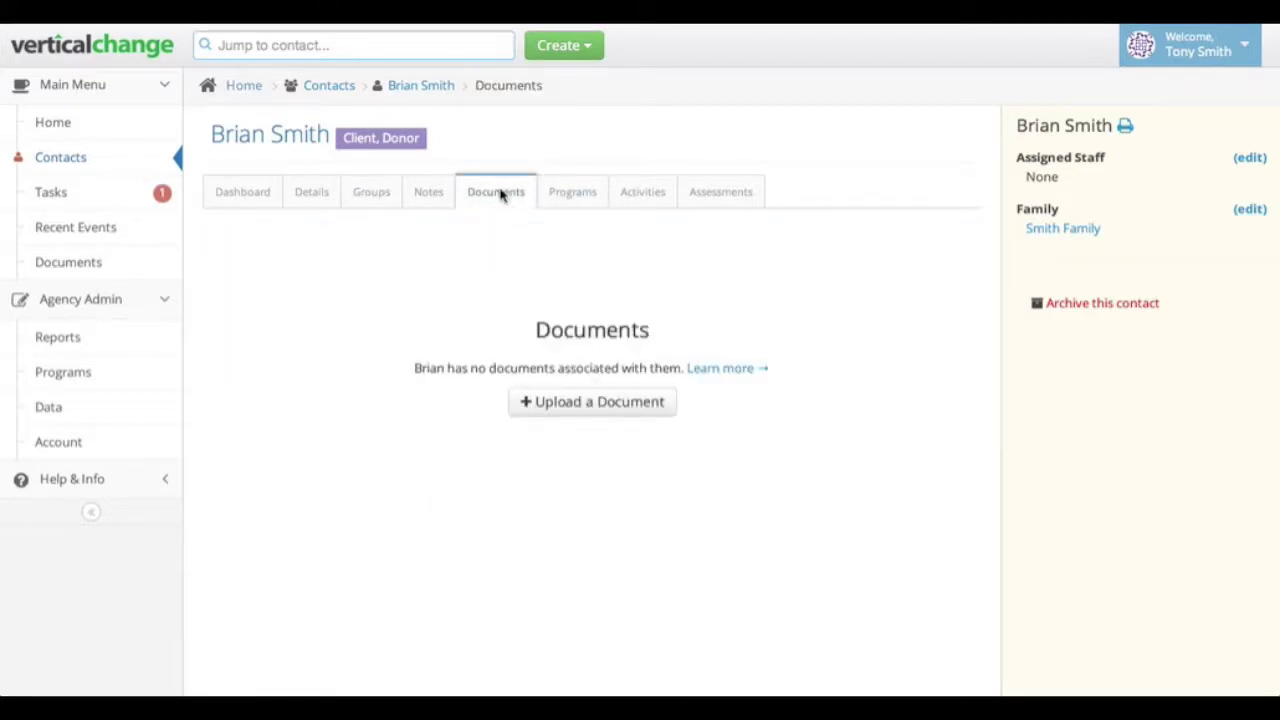
left_click(593, 200)
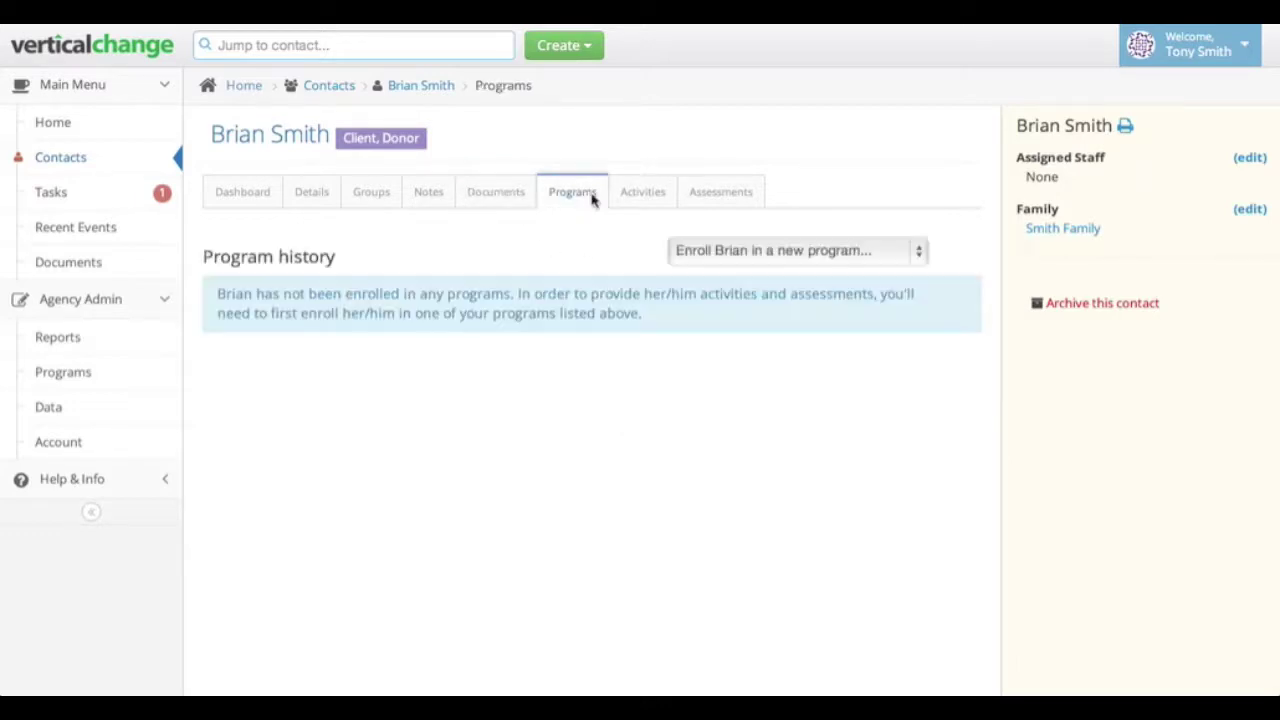
left_click(716, 251)
left_click(747, 277)
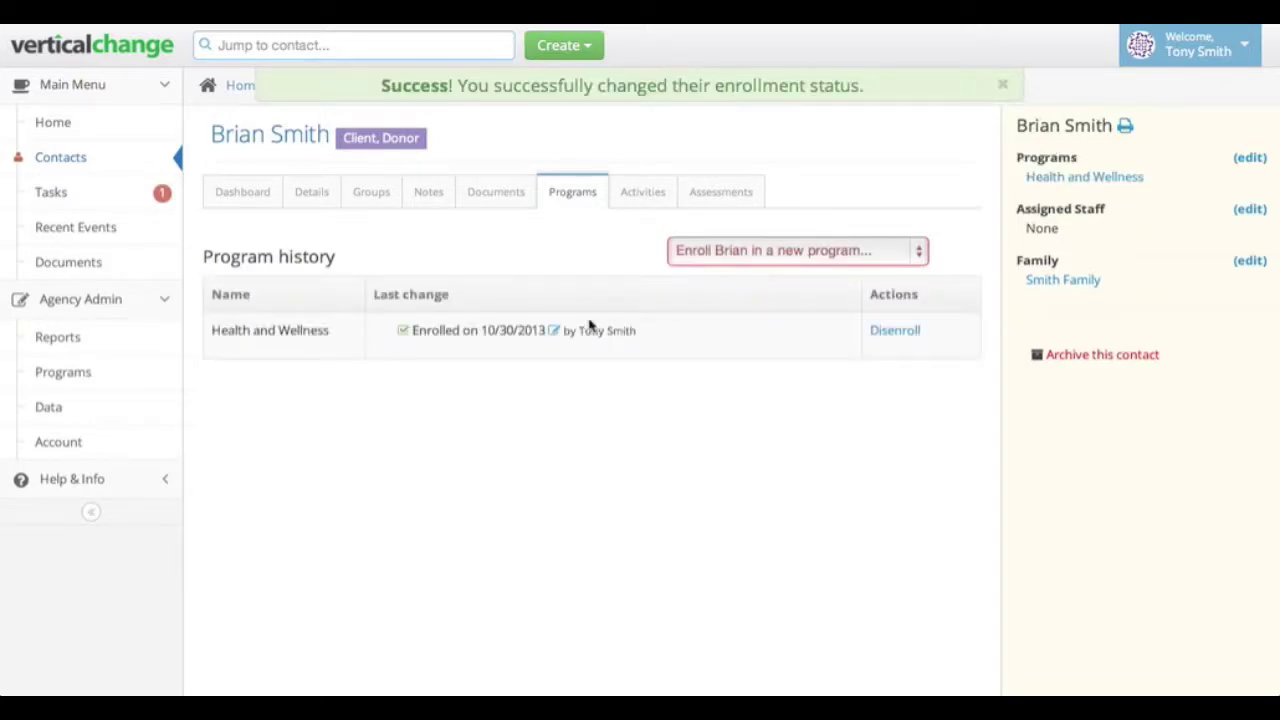
left_click(894, 332)
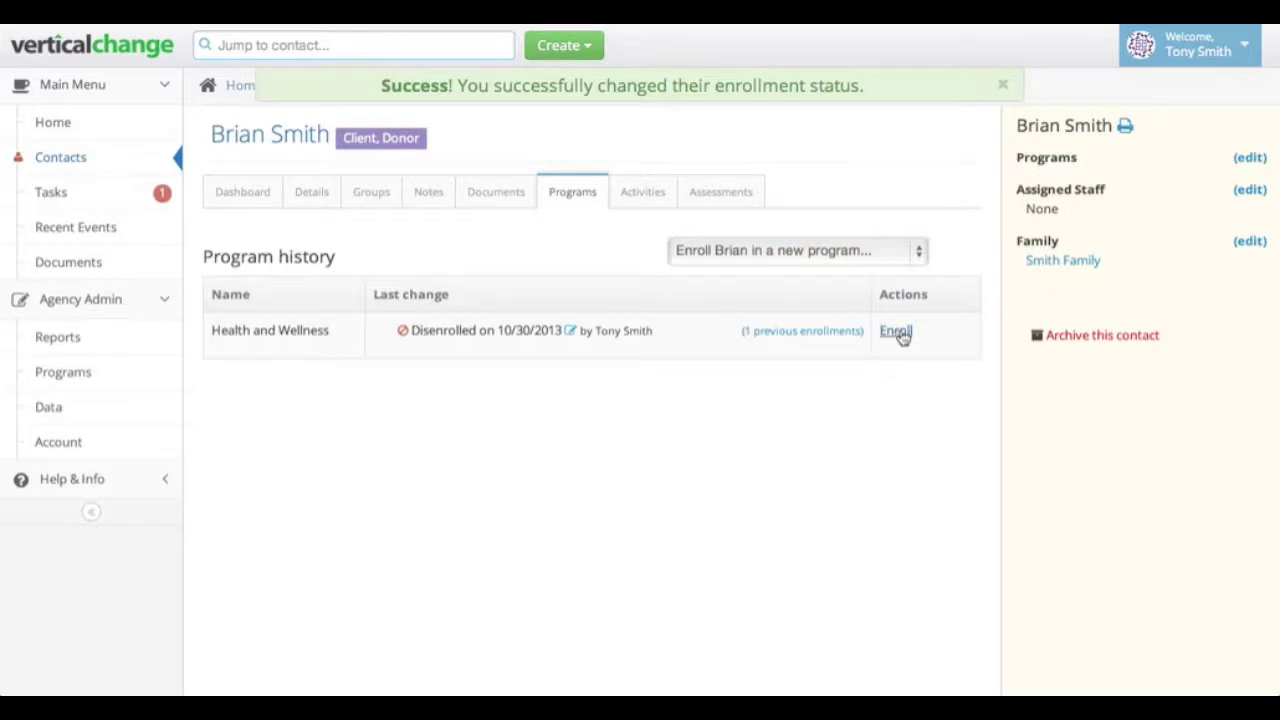
left_click(898, 332)
left_click(826, 333)
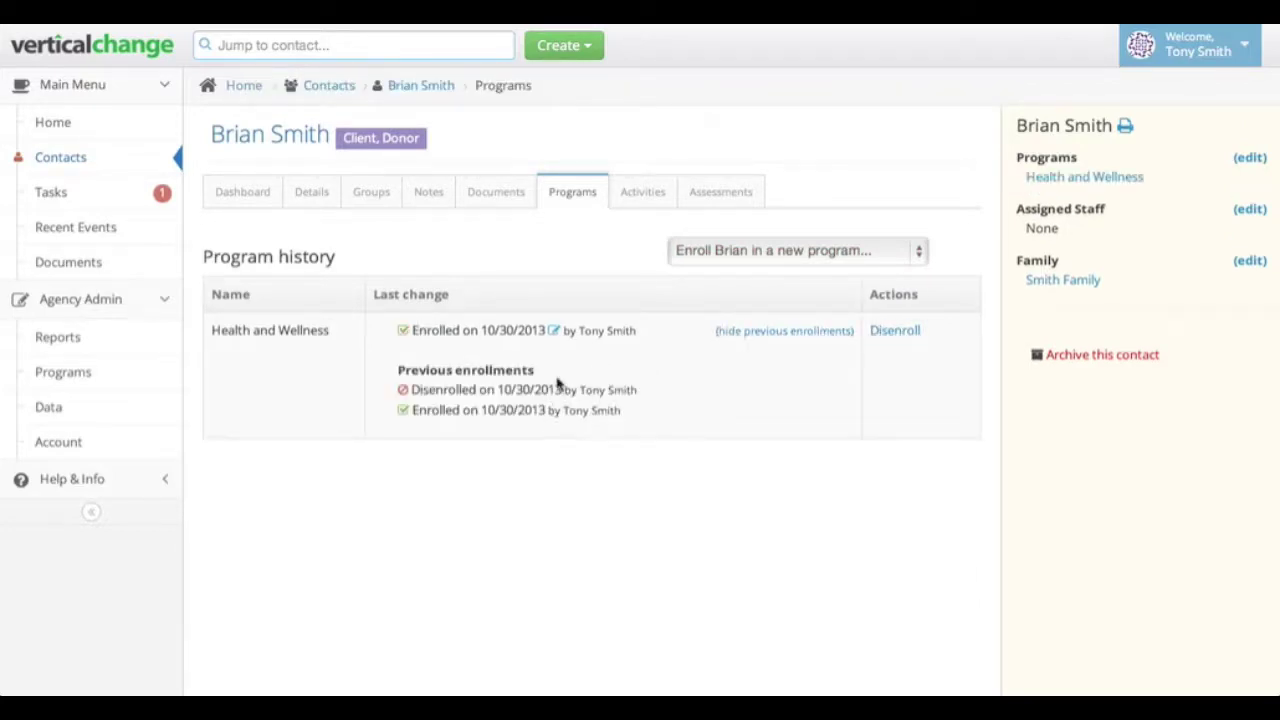
Step: On the Activities tab, submit two Exercise Tests results with overall scores 5 and 10
left_click(643, 195)
left_click(652, 424)
left_click(622, 461)
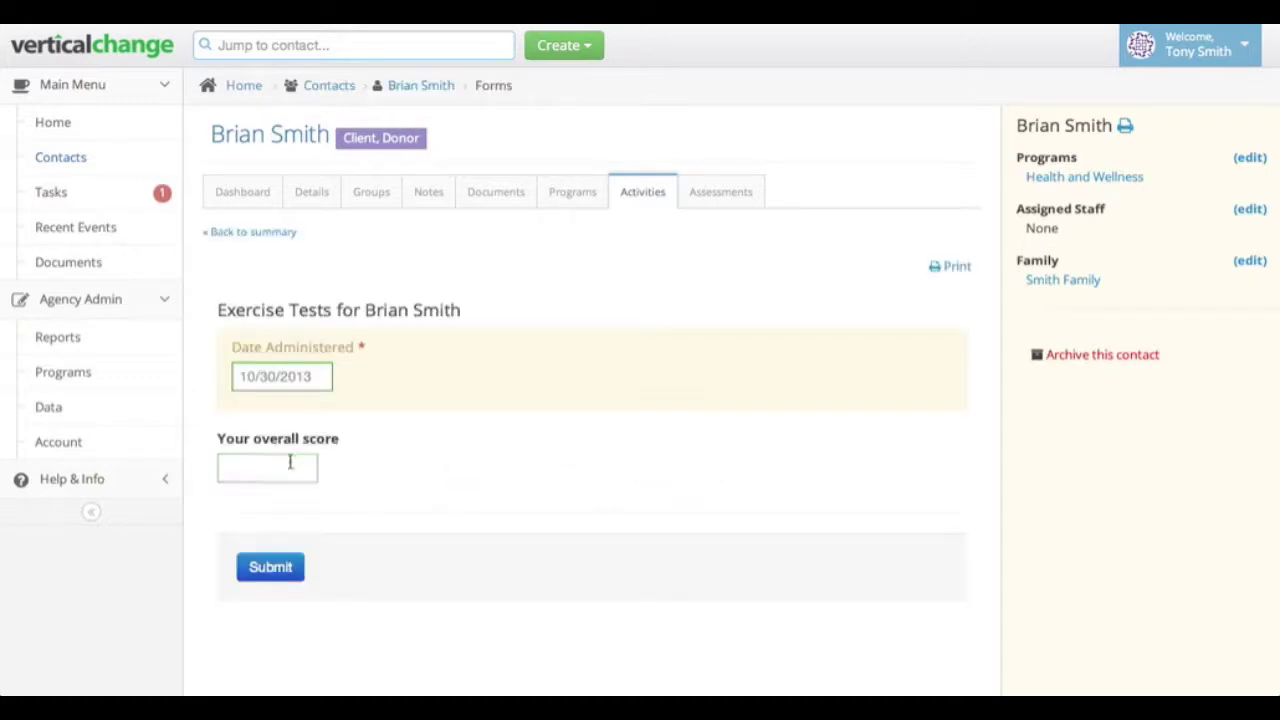
type("5")
left_click(284, 567)
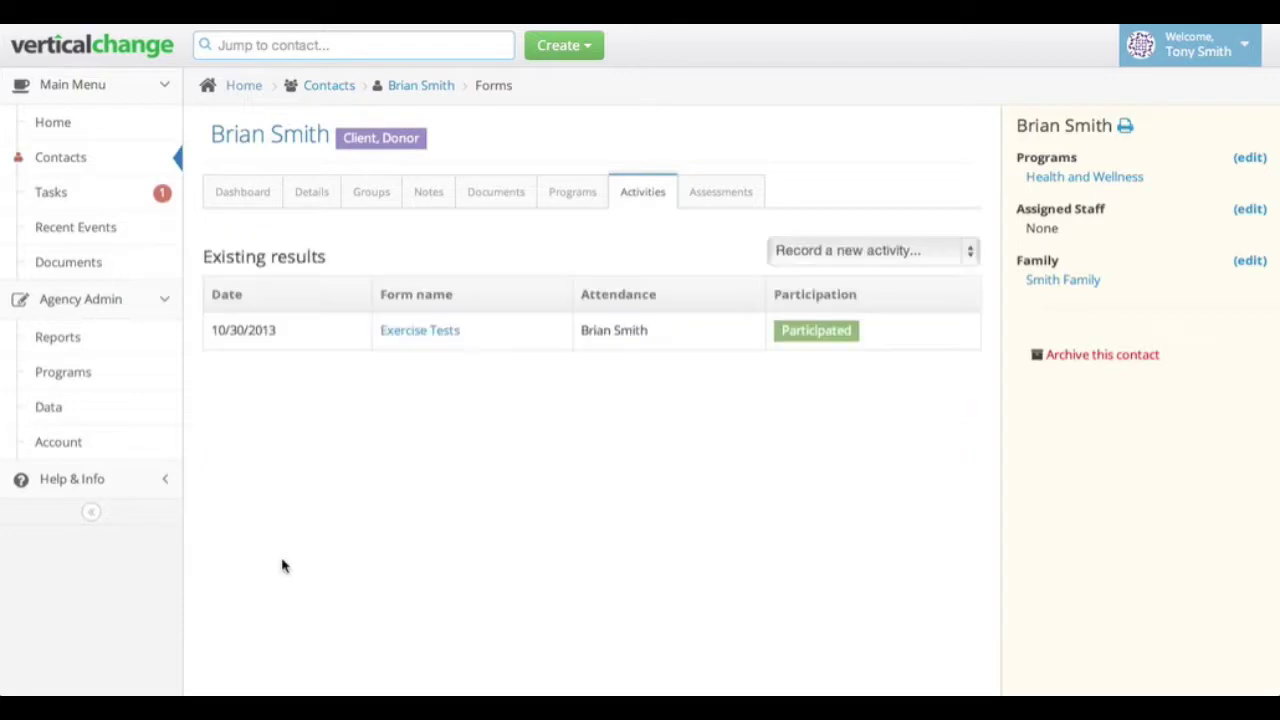
left_click(823, 251)
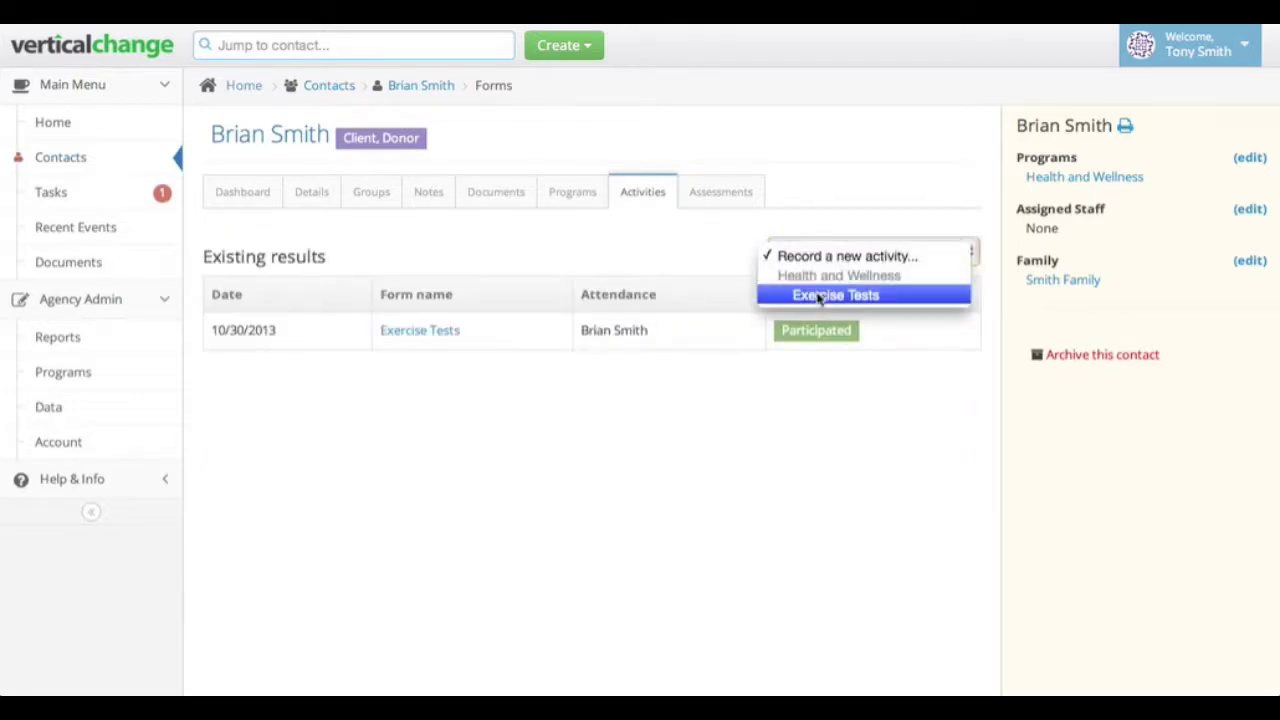
left_click(818, 297)
left_click(278, 465)
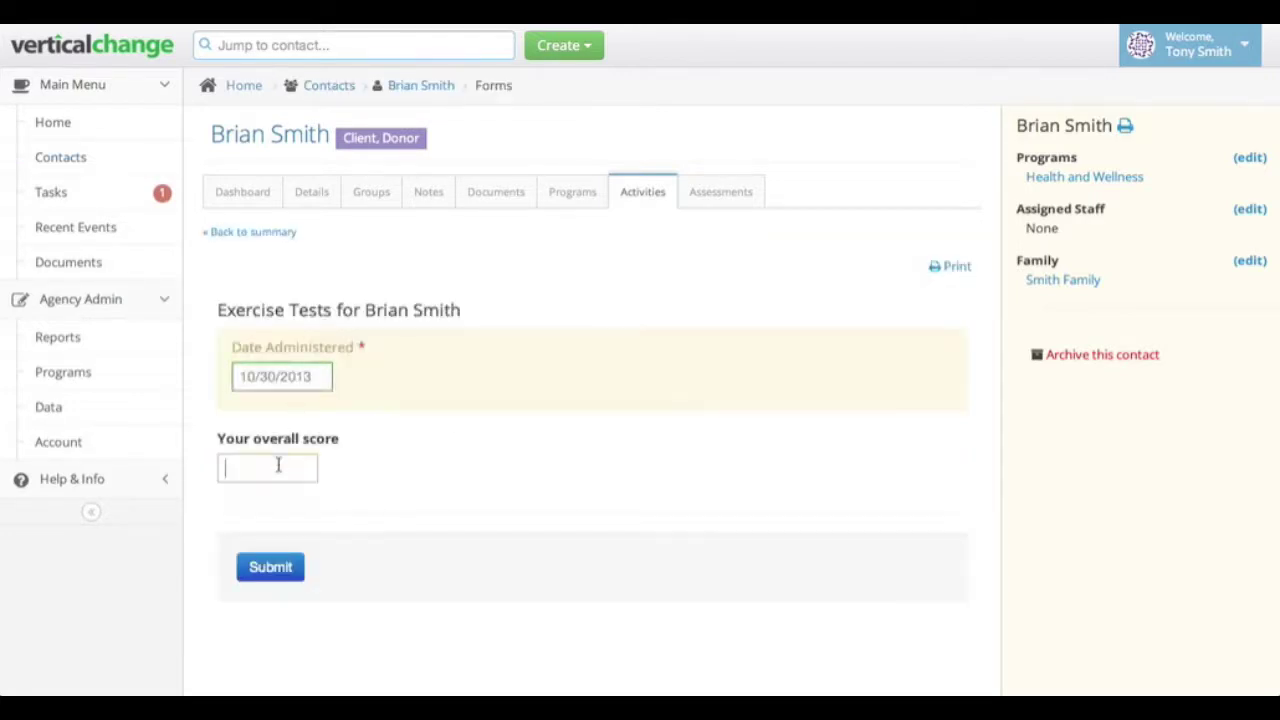
type("10")
left_click(279, 567)
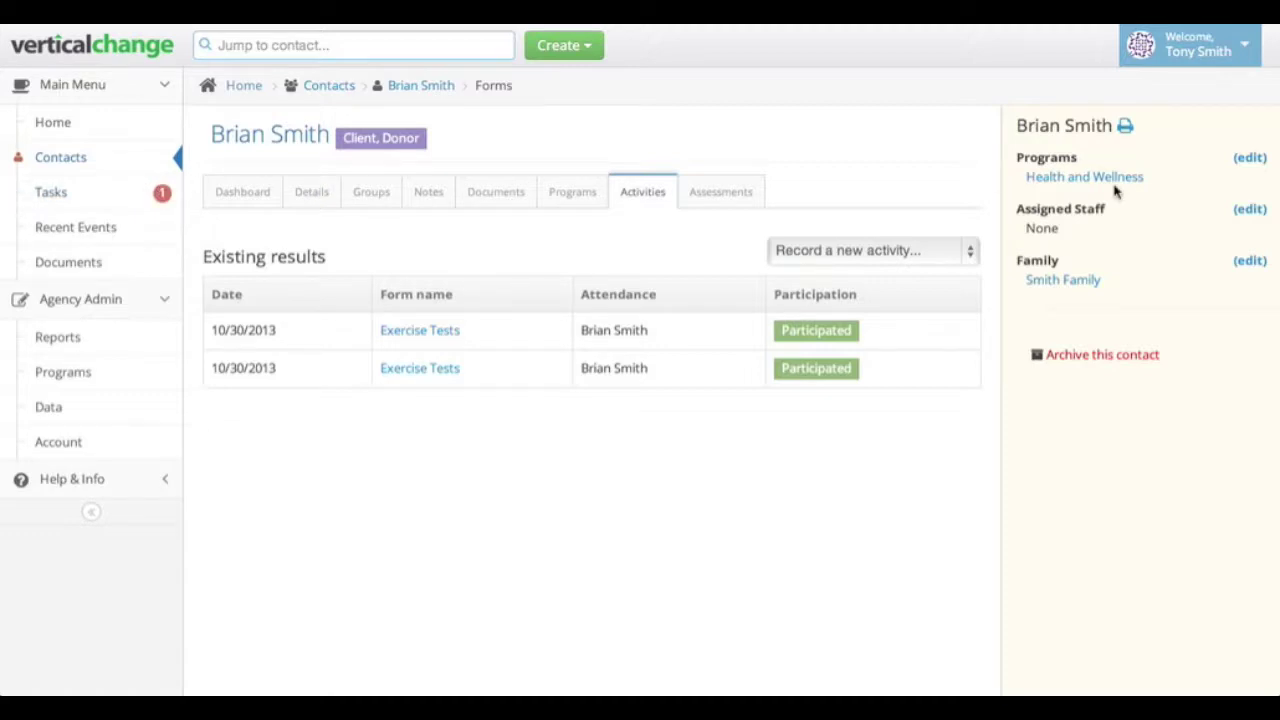
Step: Assign the logged-in staff member to the client and start a task to call a contact about the pickup later today
left_click(1258, 216)
left_click(1222, 243)
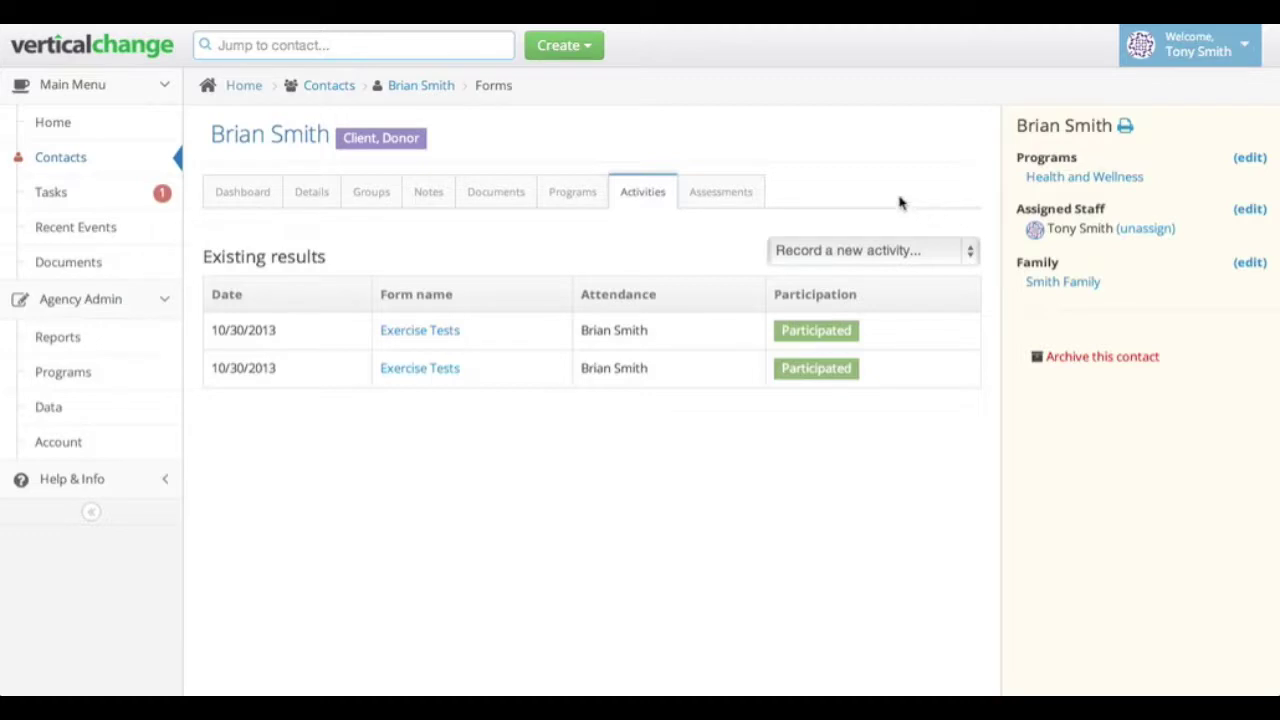
left_click(587, 50)
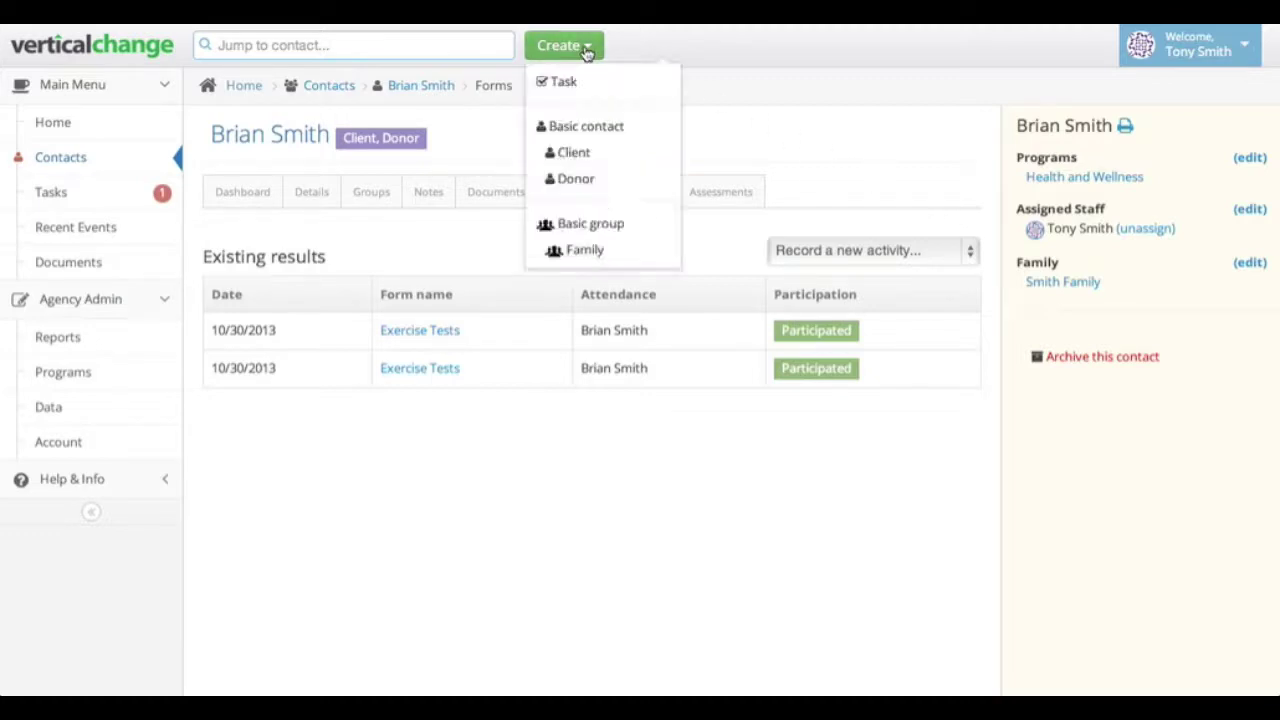
left_click(566, 81)
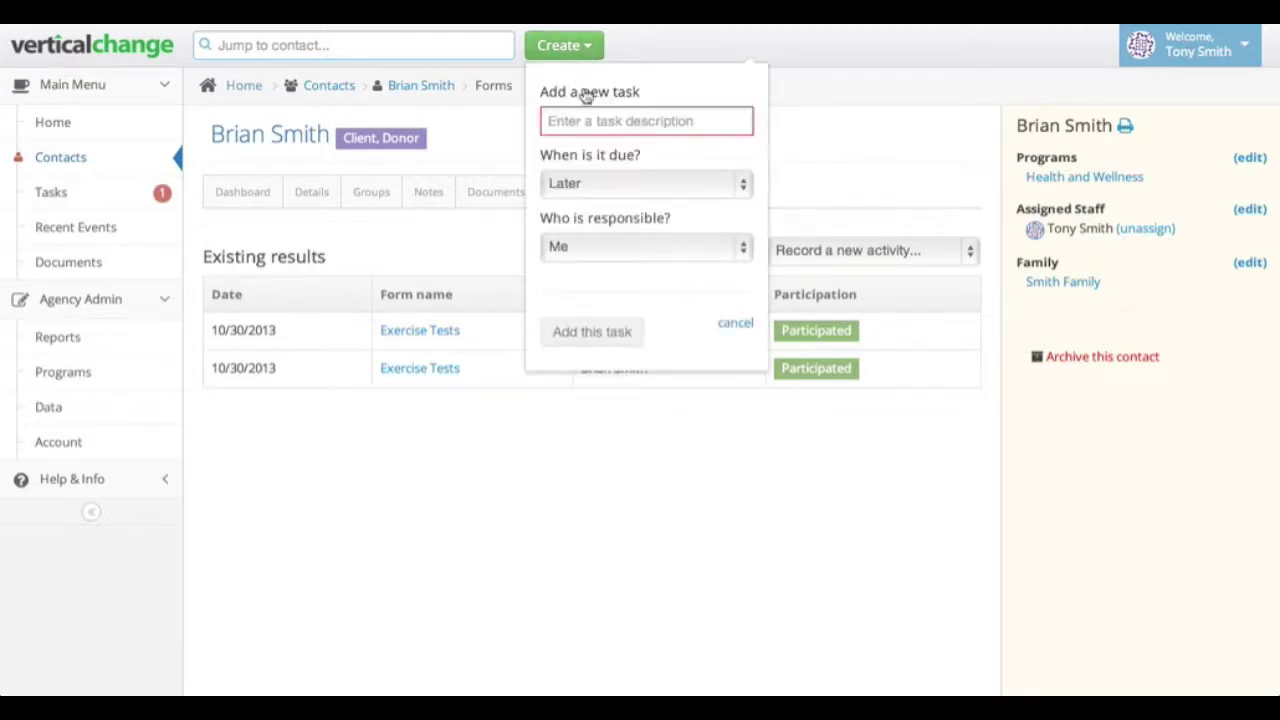
type("Call Susan abou")
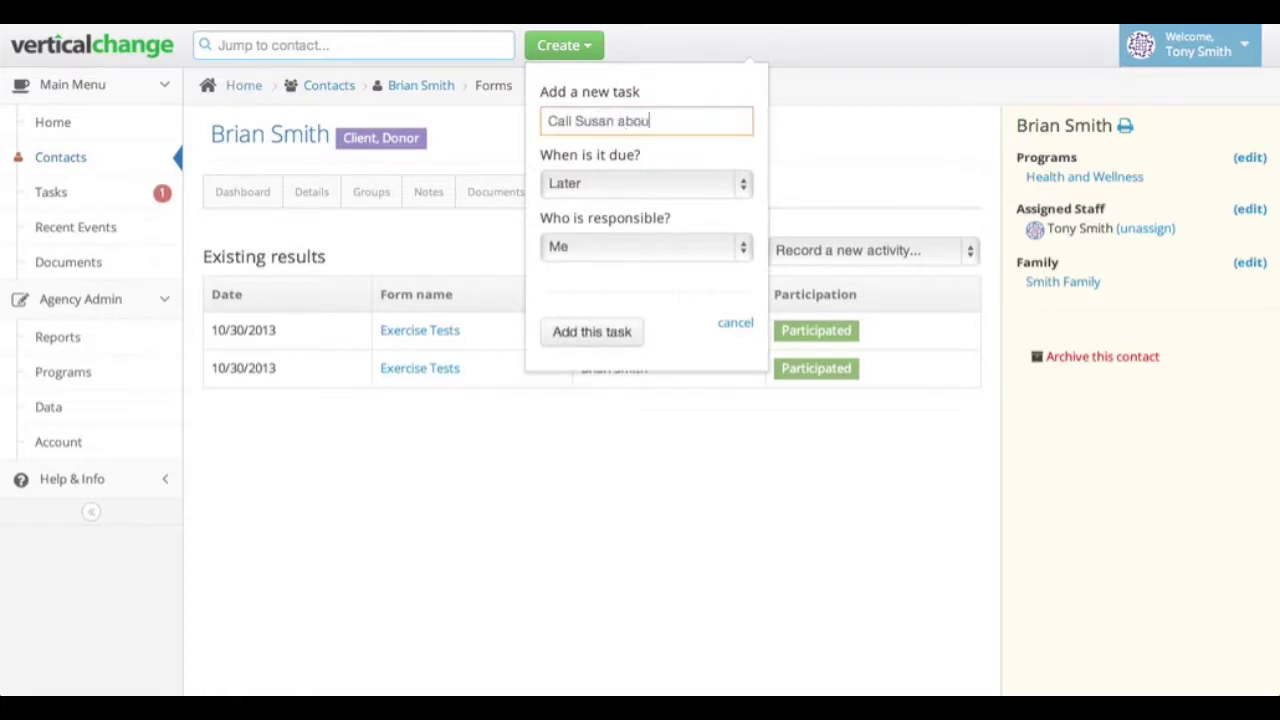
type("t the pickup later today")
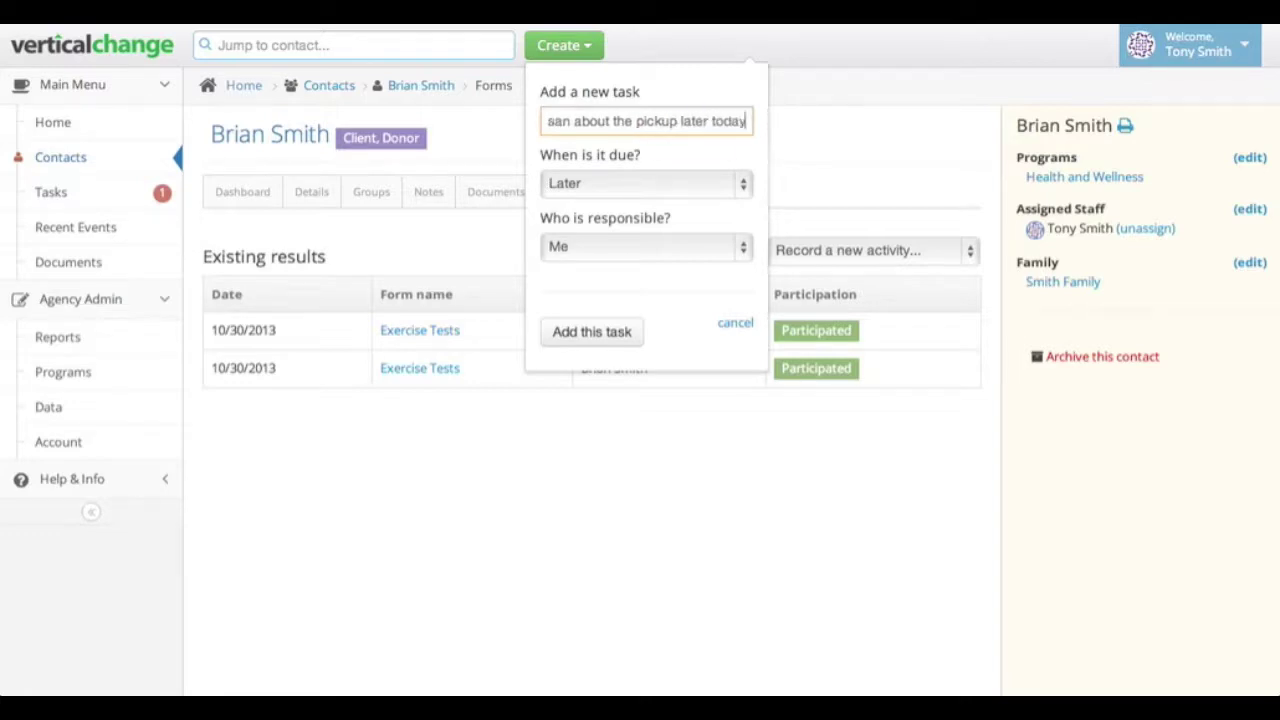
Step: Make the task due Thursday, October 31 at 5:00 pm and add it
left_click(558, 180)
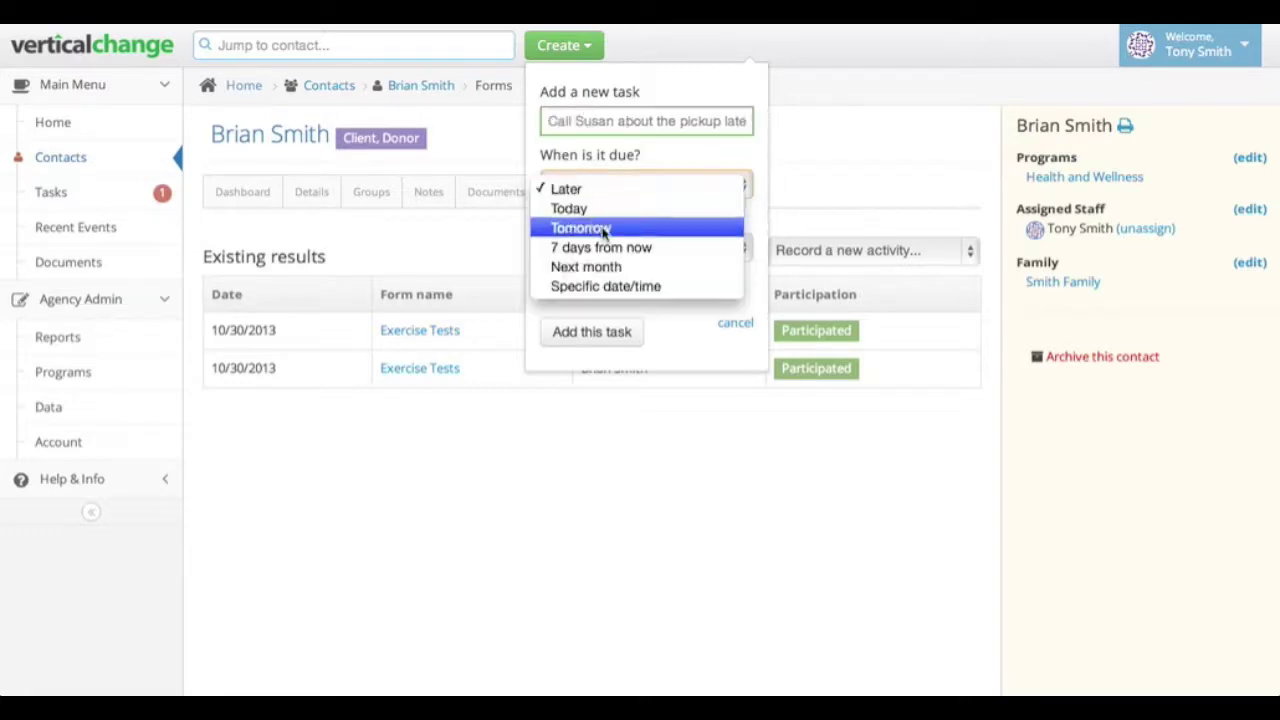
left_click(625, 287)
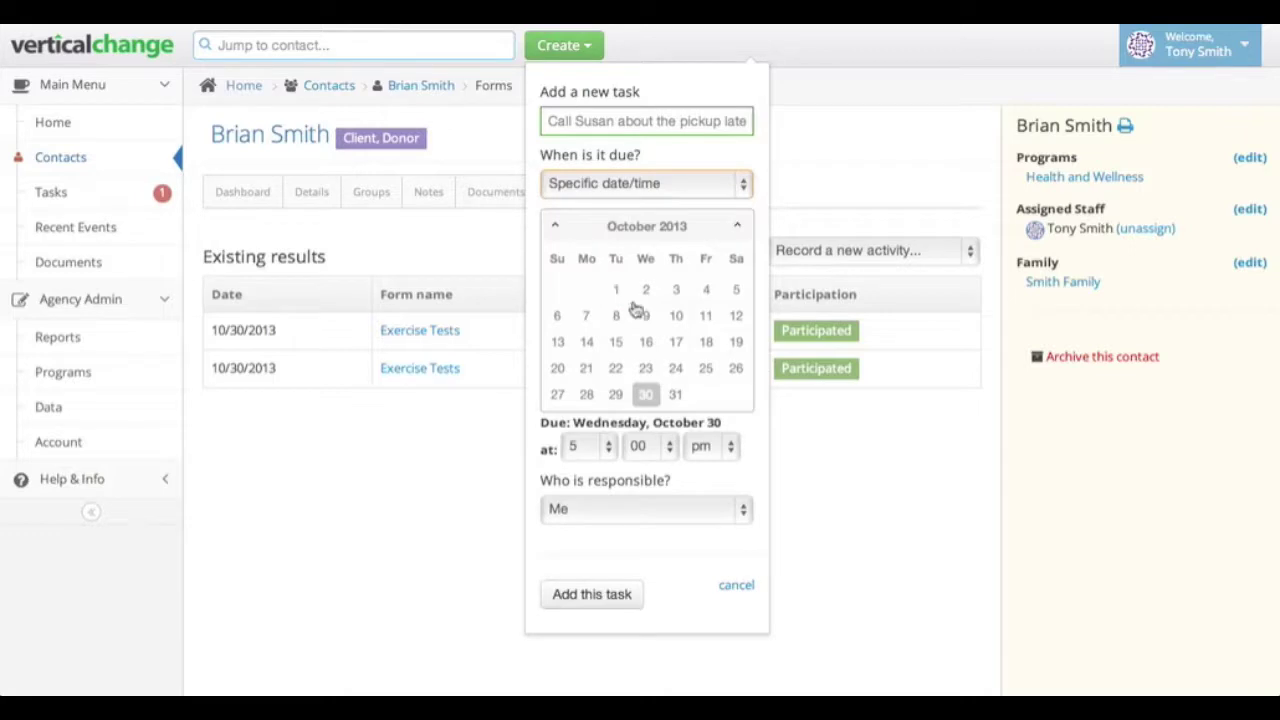
left_click(676, 394)
left_click(606, 449)
left_click(594, 488)
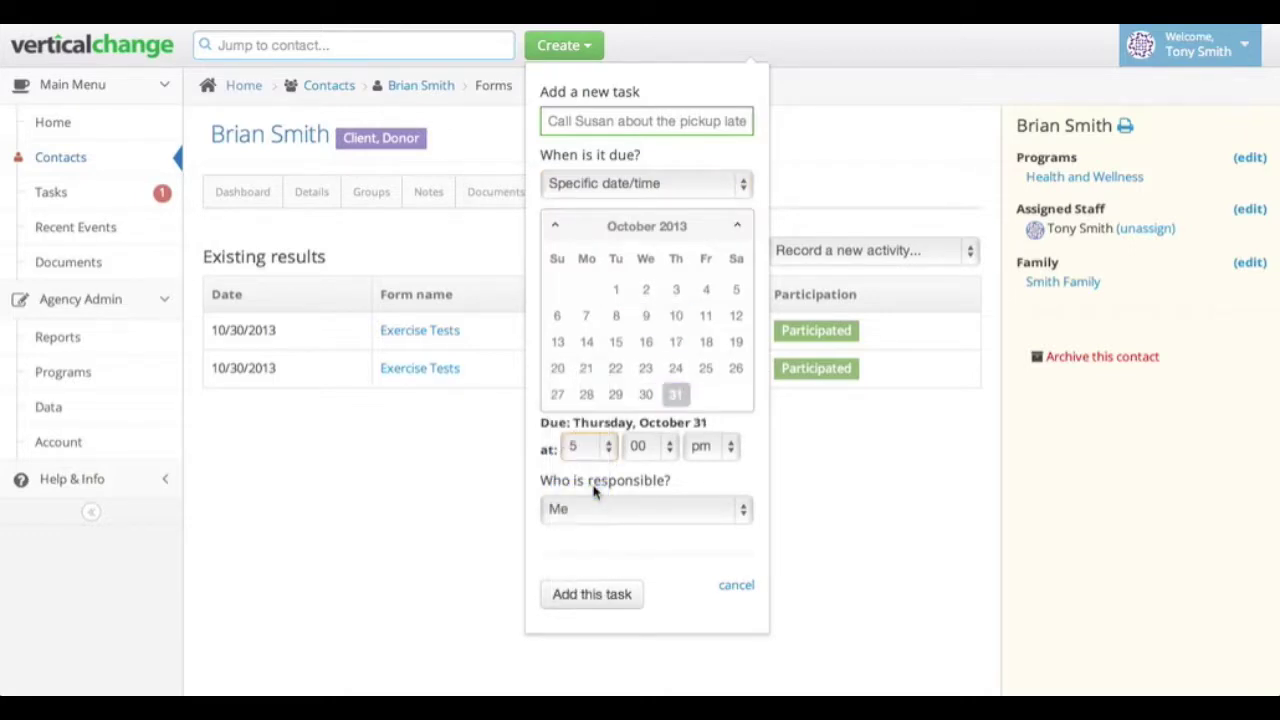
left_click(592, 593)
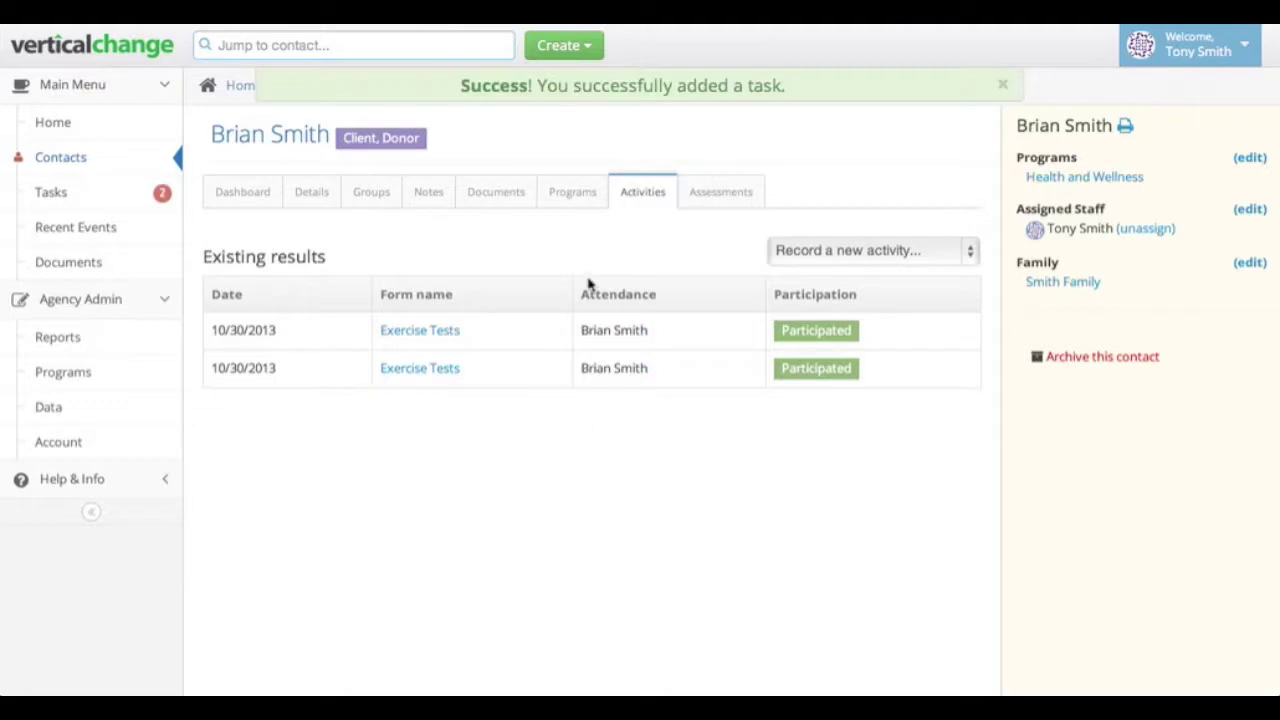
Step: Browse the Tasks and Documents pages, then open Reports under Agency Admin
left_click(66, 193)
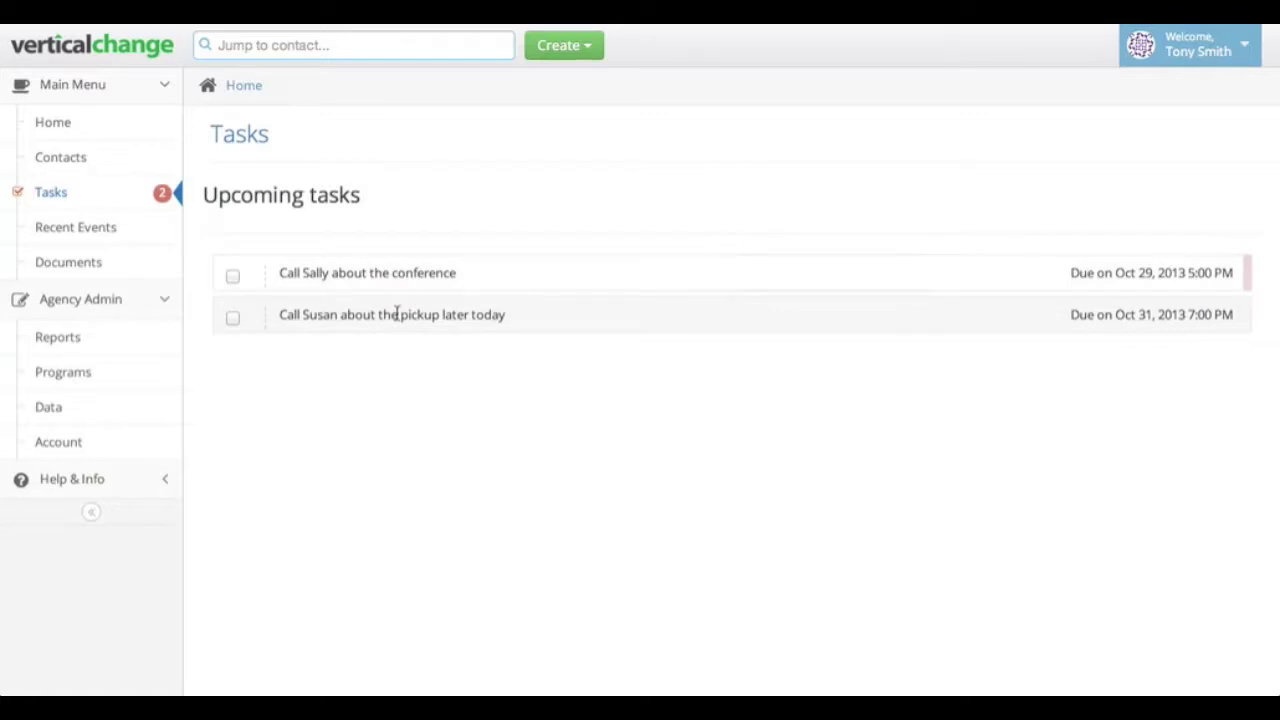
left_click(84, 262)
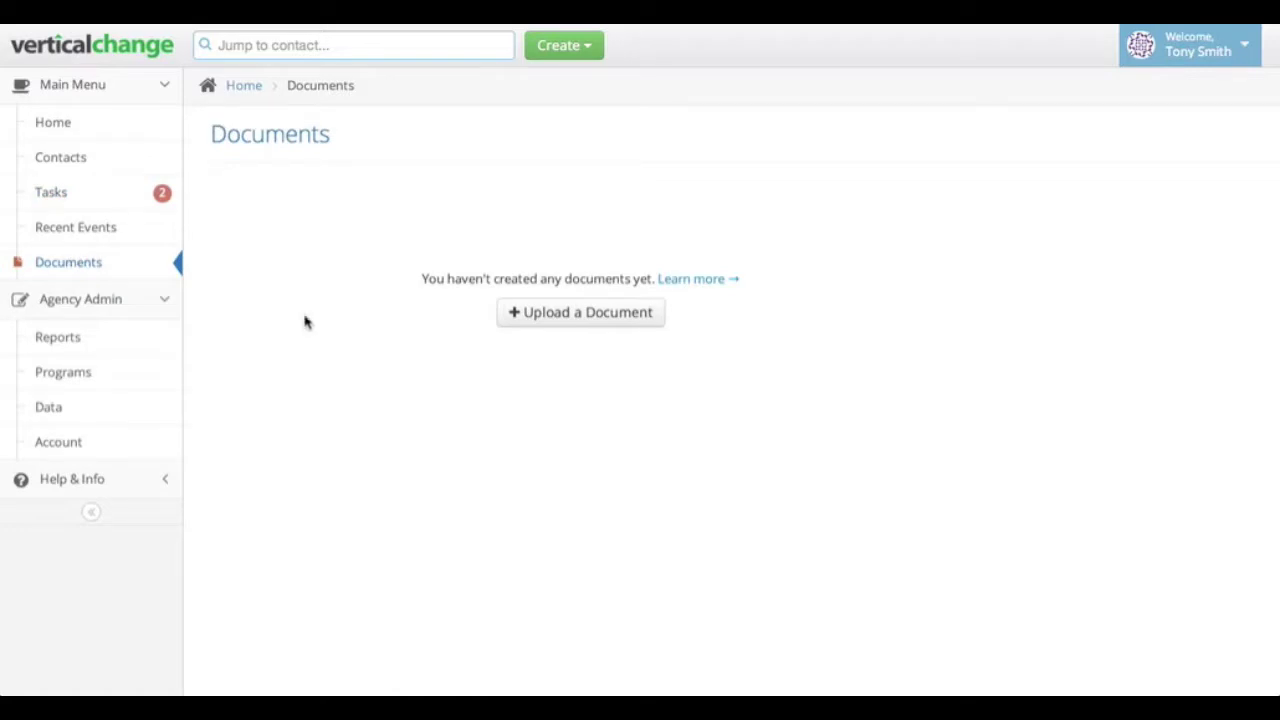
left_click(108, 343)
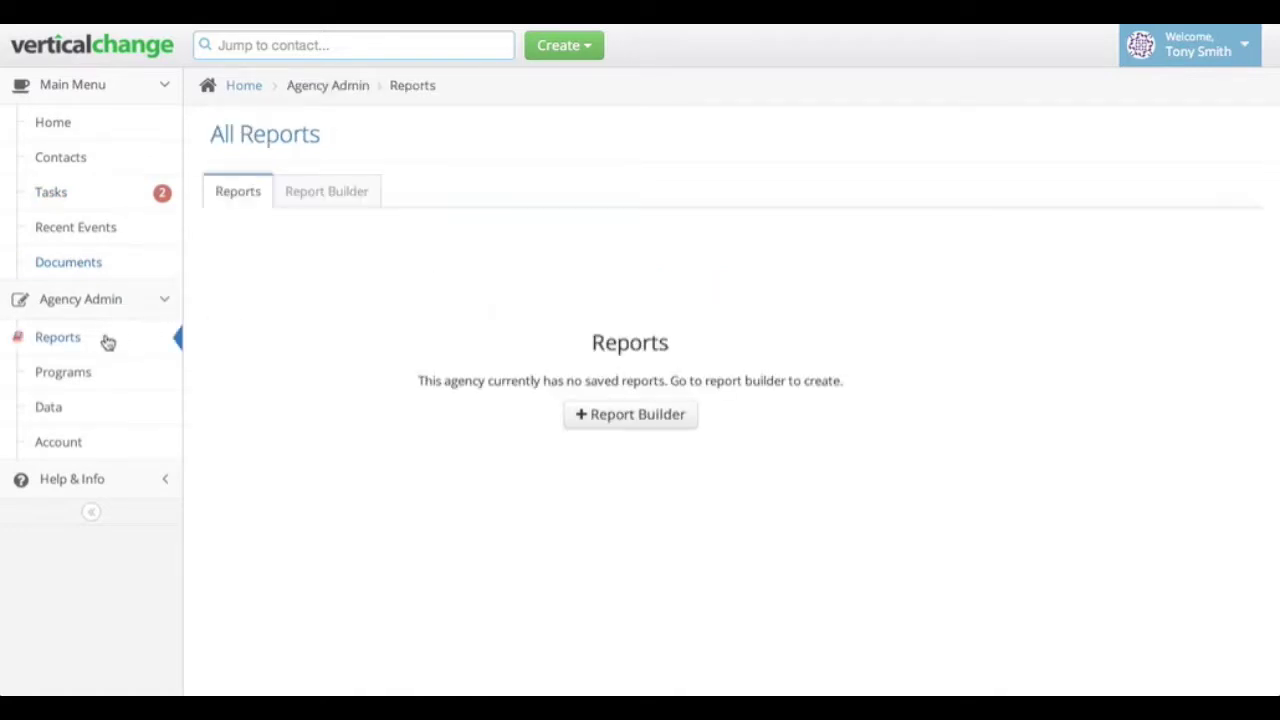
Step: Start a new report with First name, Last name and Date of birth columns
left_click(311, 196)
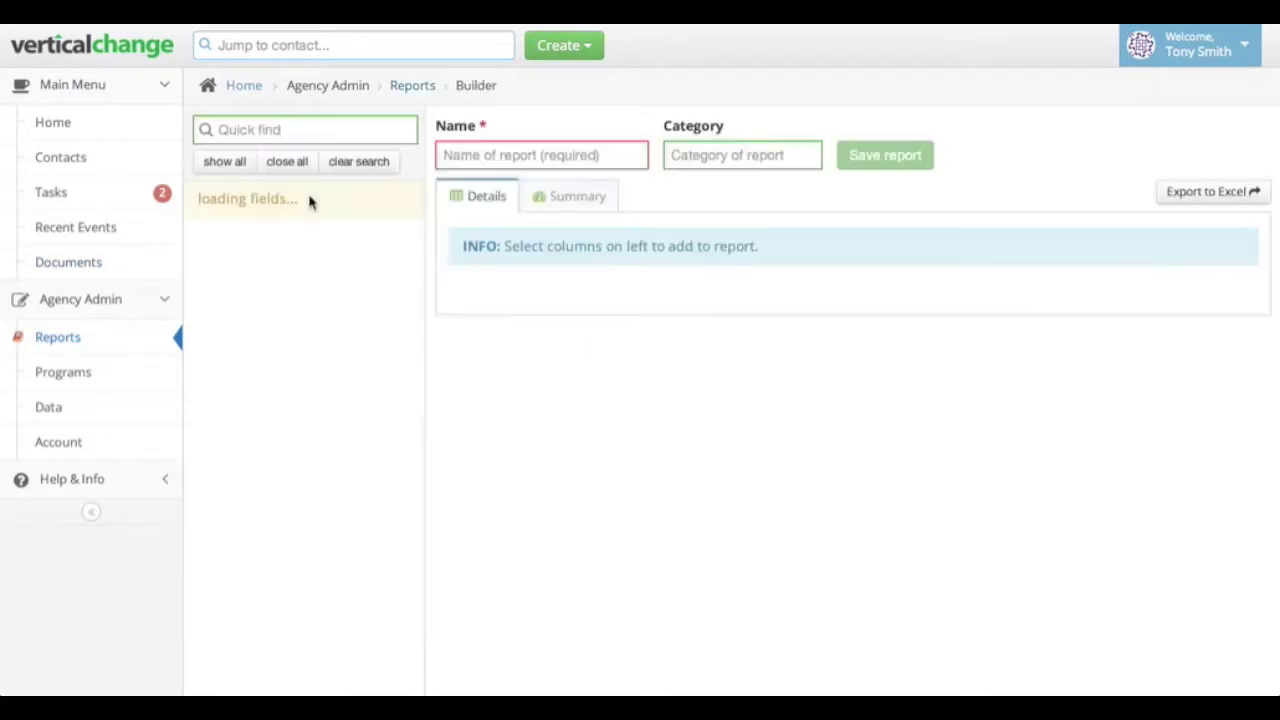
left_click(262, 198)
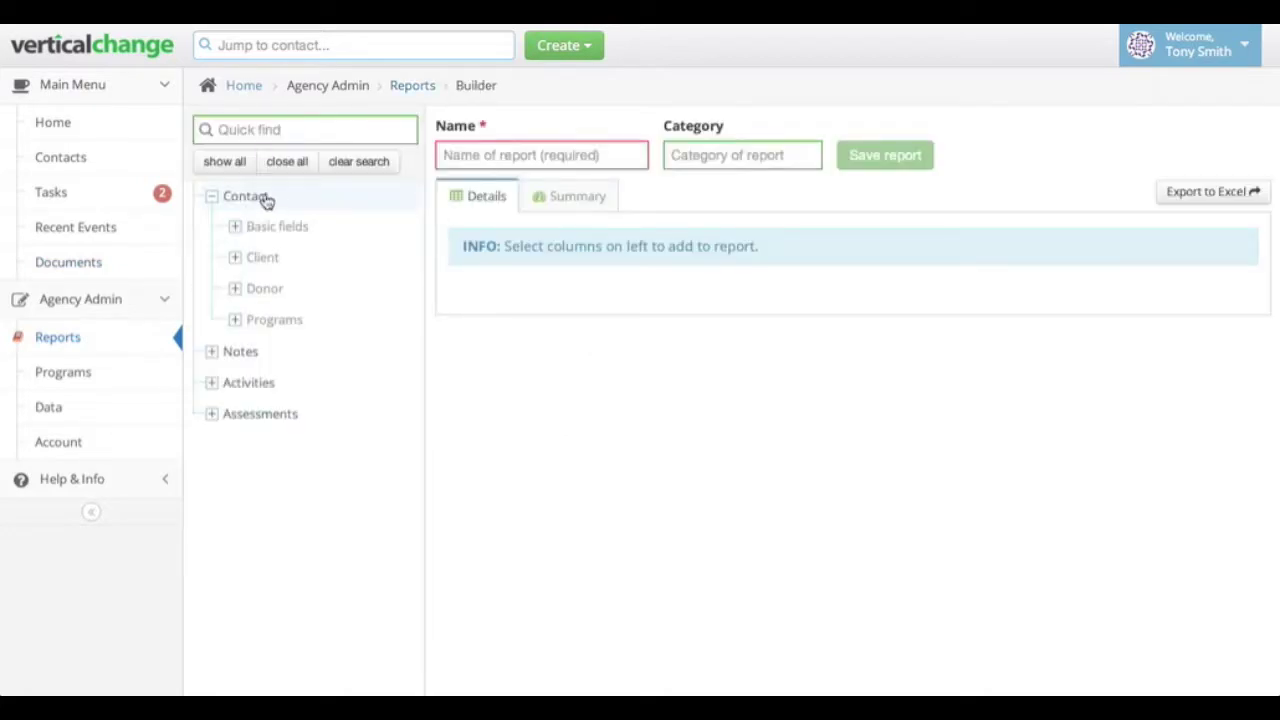
left_click(262, 228)
left_click(286, 290)
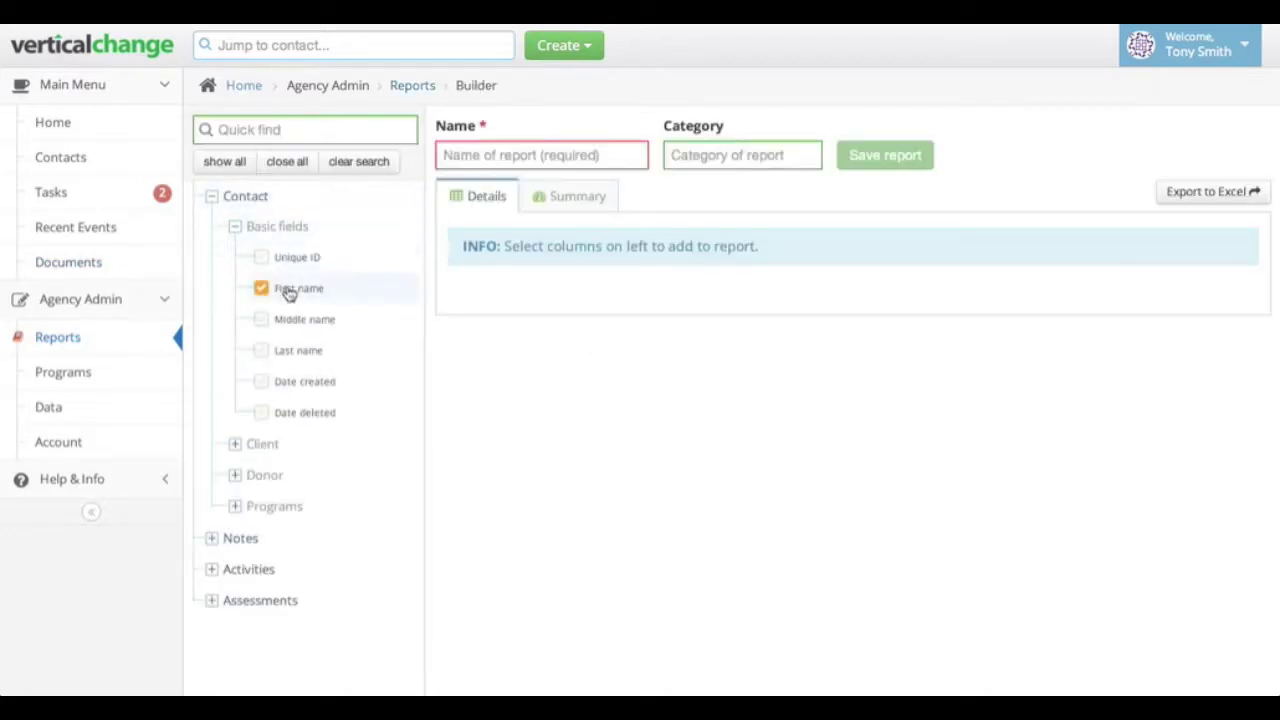
left_click(297, 352)
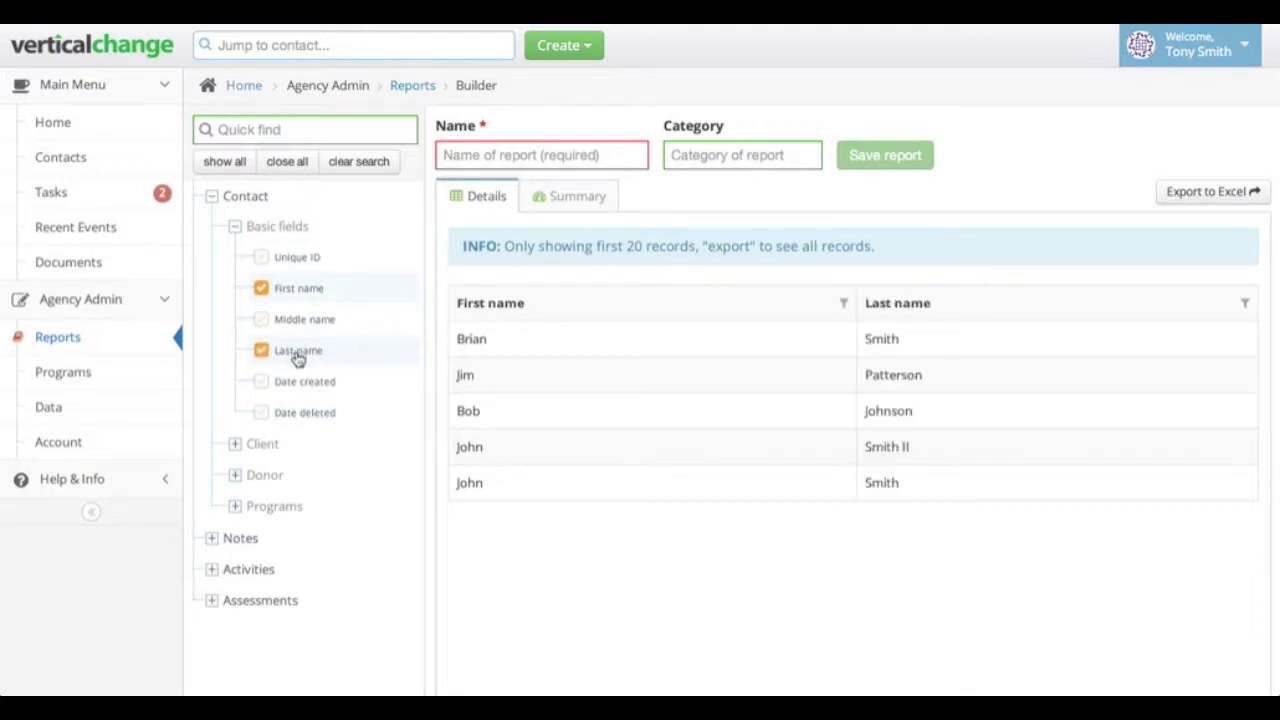
left_click(279, 446)
left_click(298, 505)
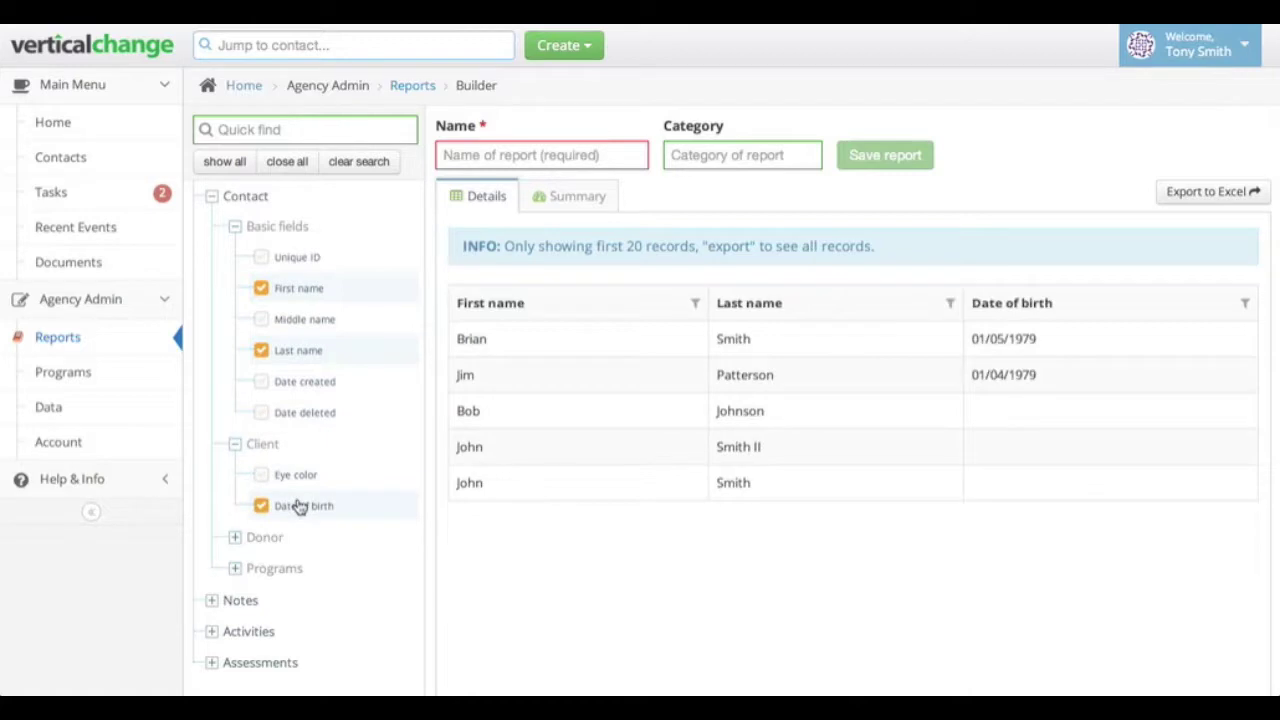
Step: Add the Exercise Tests 'Your overall score' and donor 'Approximate donation amount' columns
scroll(297, 515, "down", 2)
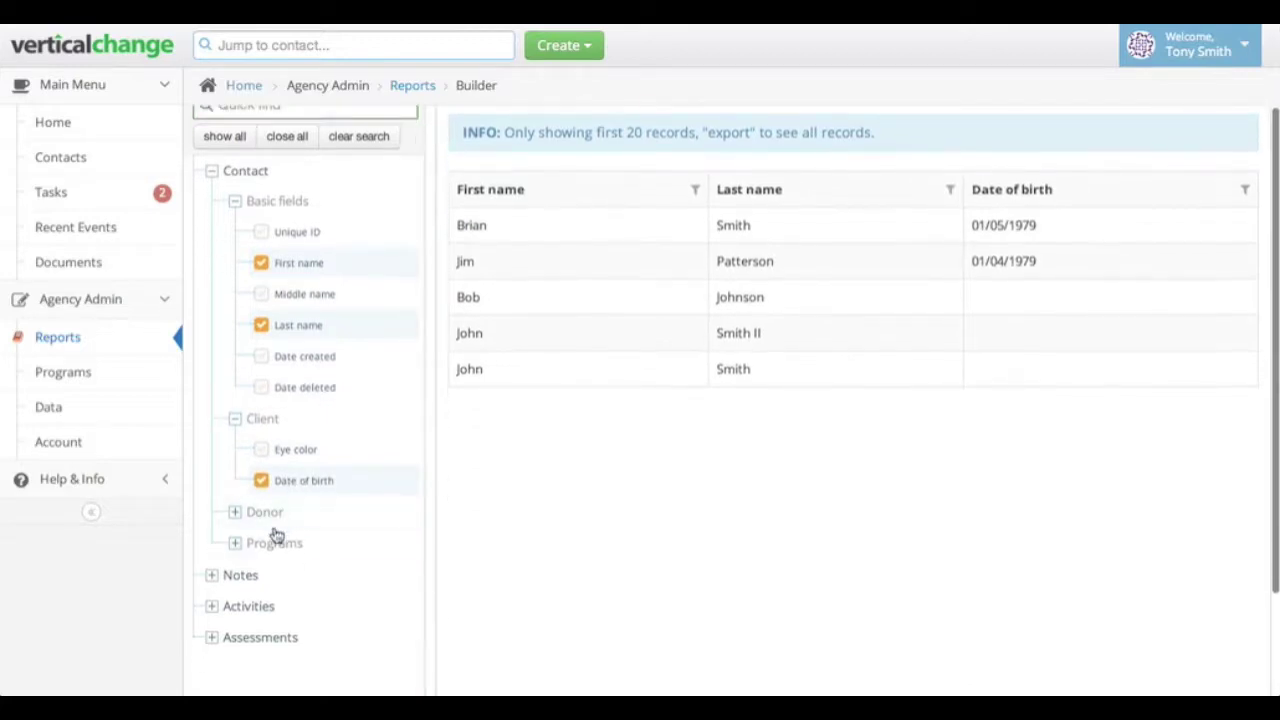
left_click(262, 607)
left_click(265, 637)
scroll(265, 640, "down", 2)
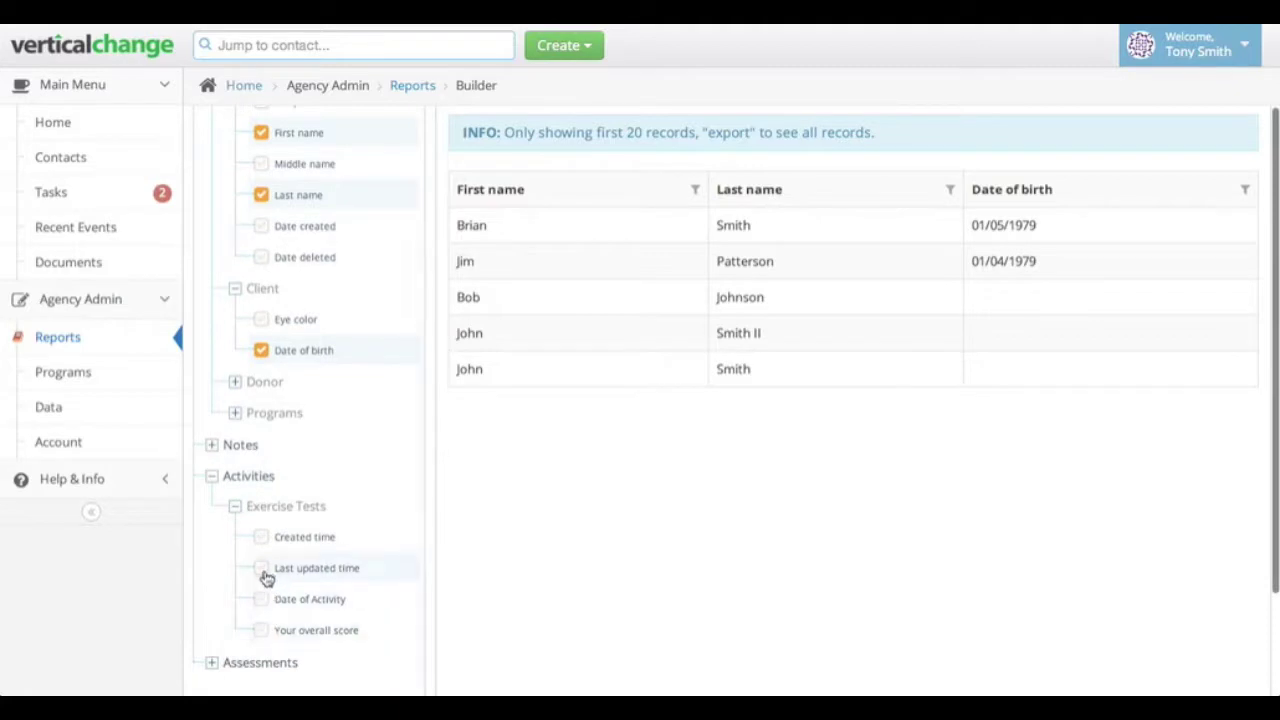
left_click(261, 632)
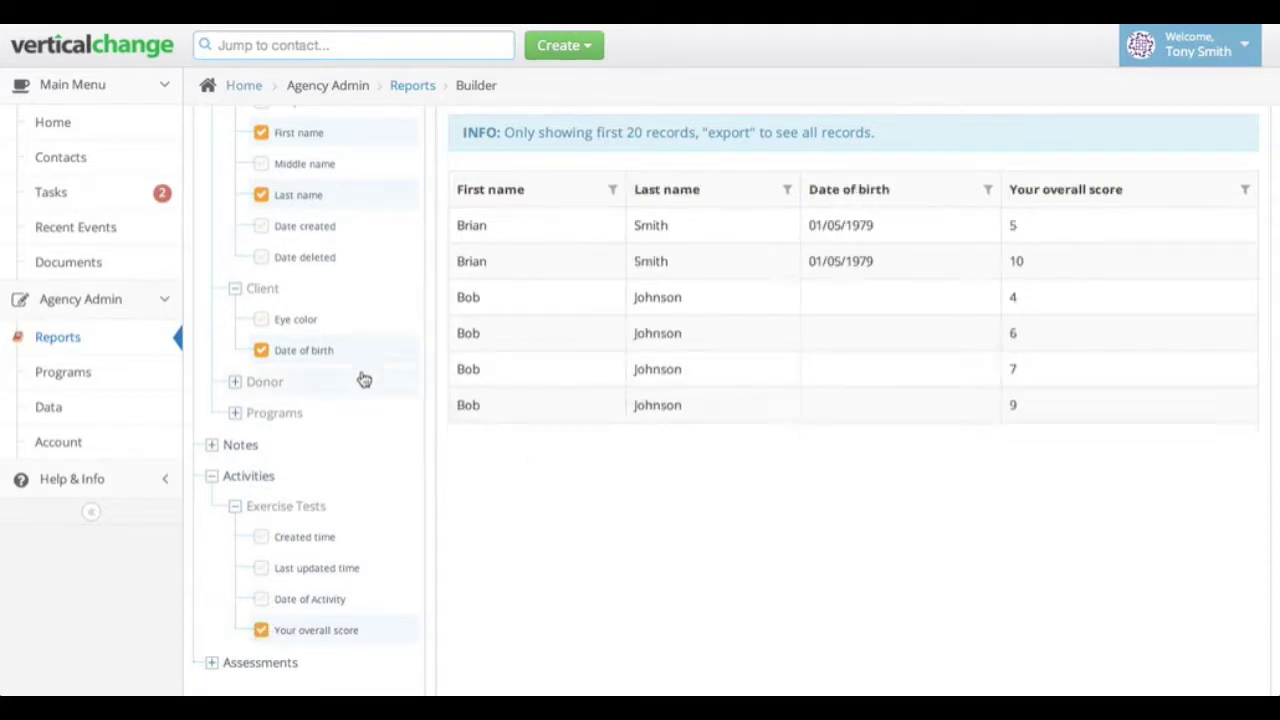
left_click(297, 381)
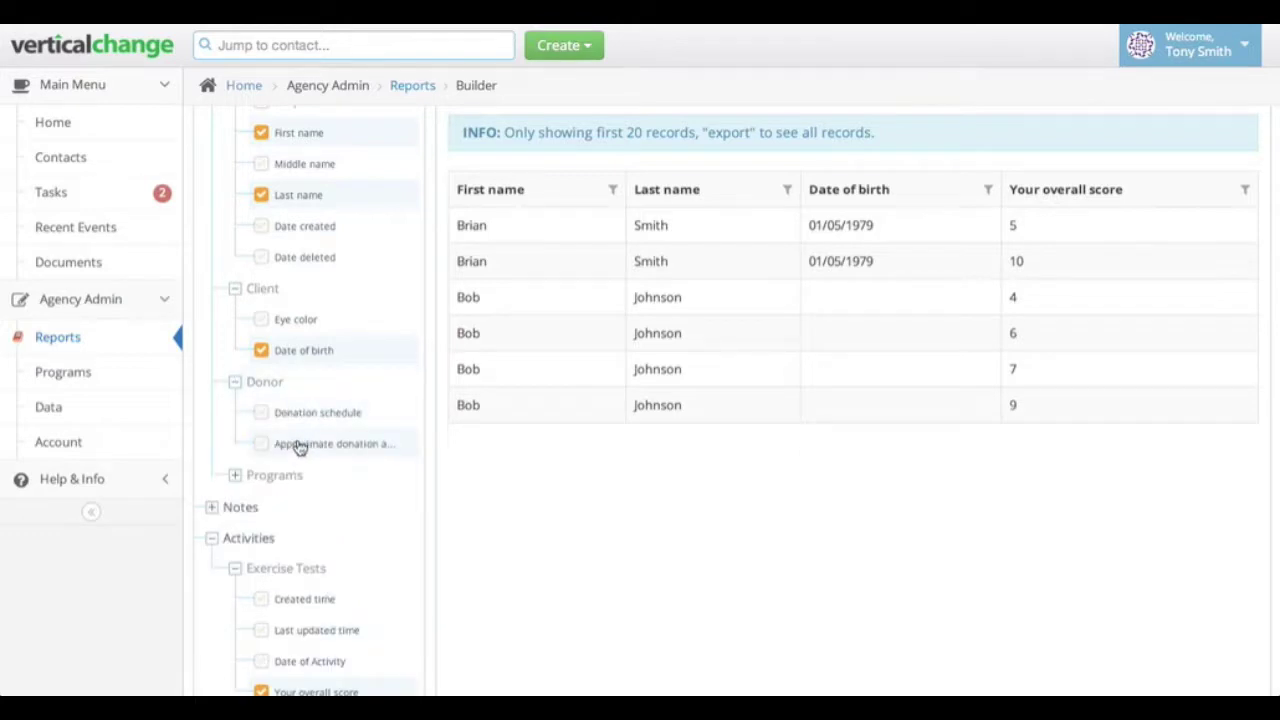
left_click(259, 446)
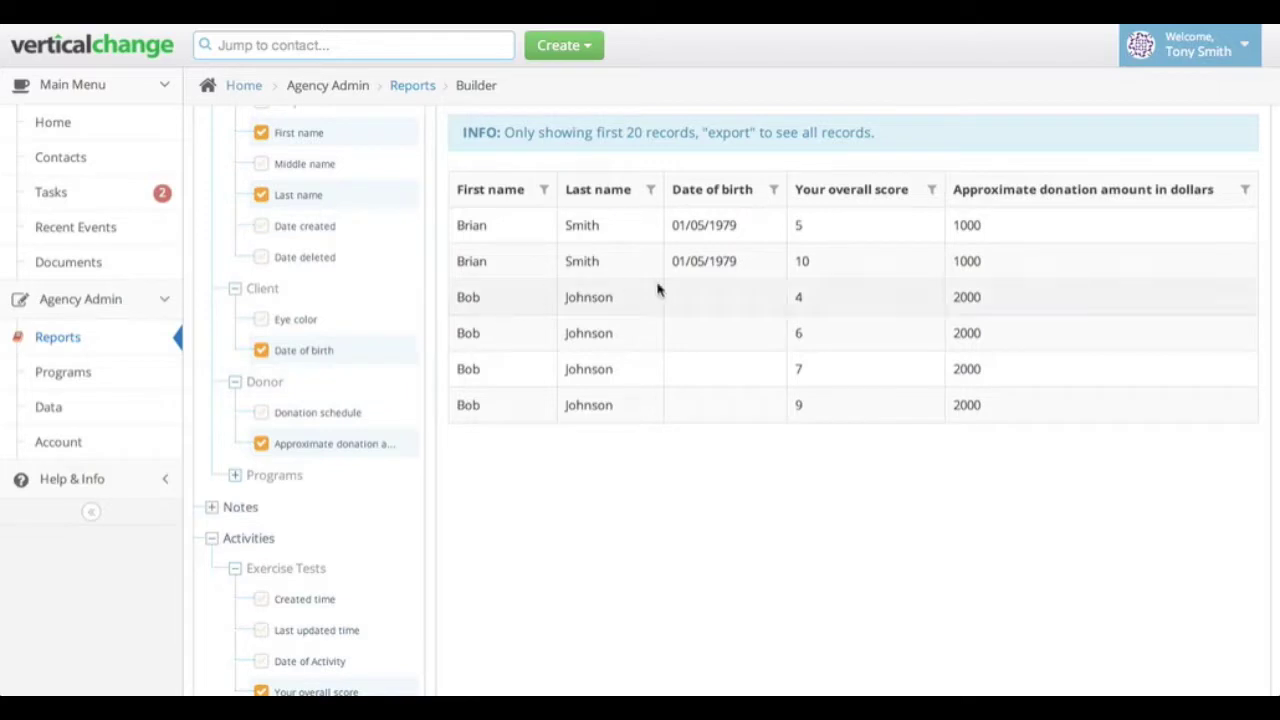
Step: Review the report Summary of counts and sums, then return to the contact listing
scroll(771, 272, "up", 1)
scroll(771, 272, "up", 1)
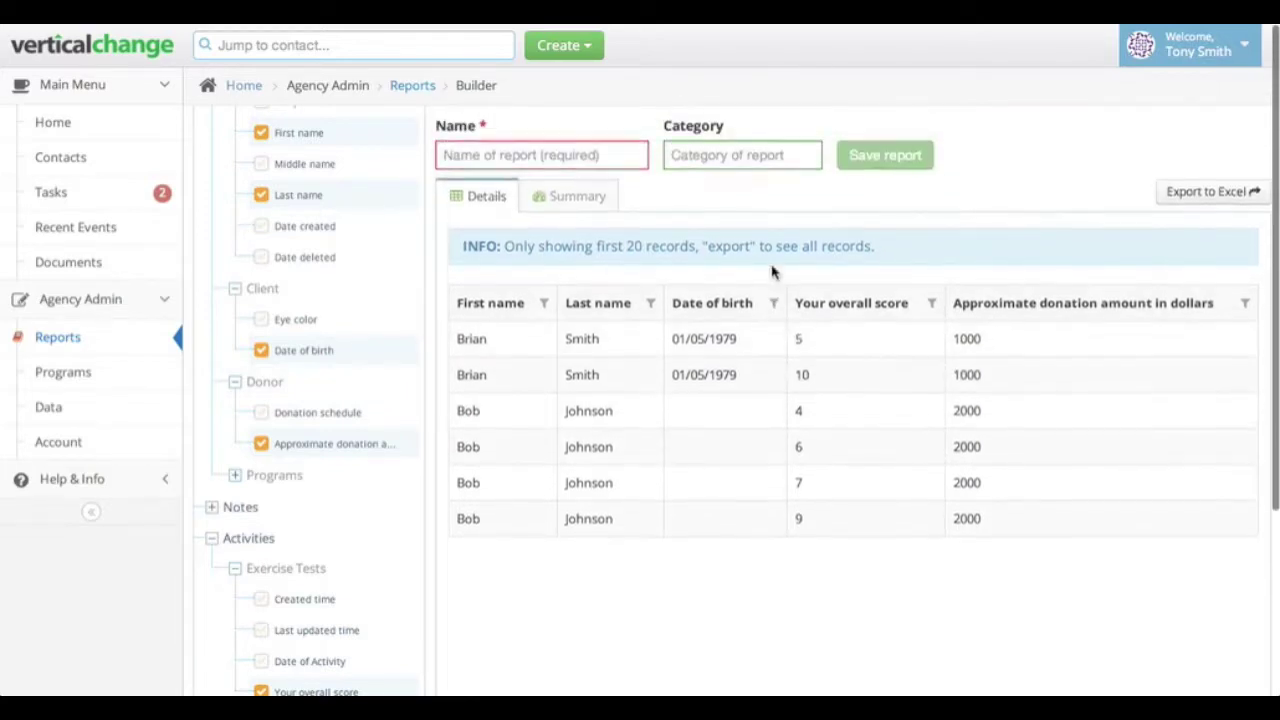
left_click(570, 200)
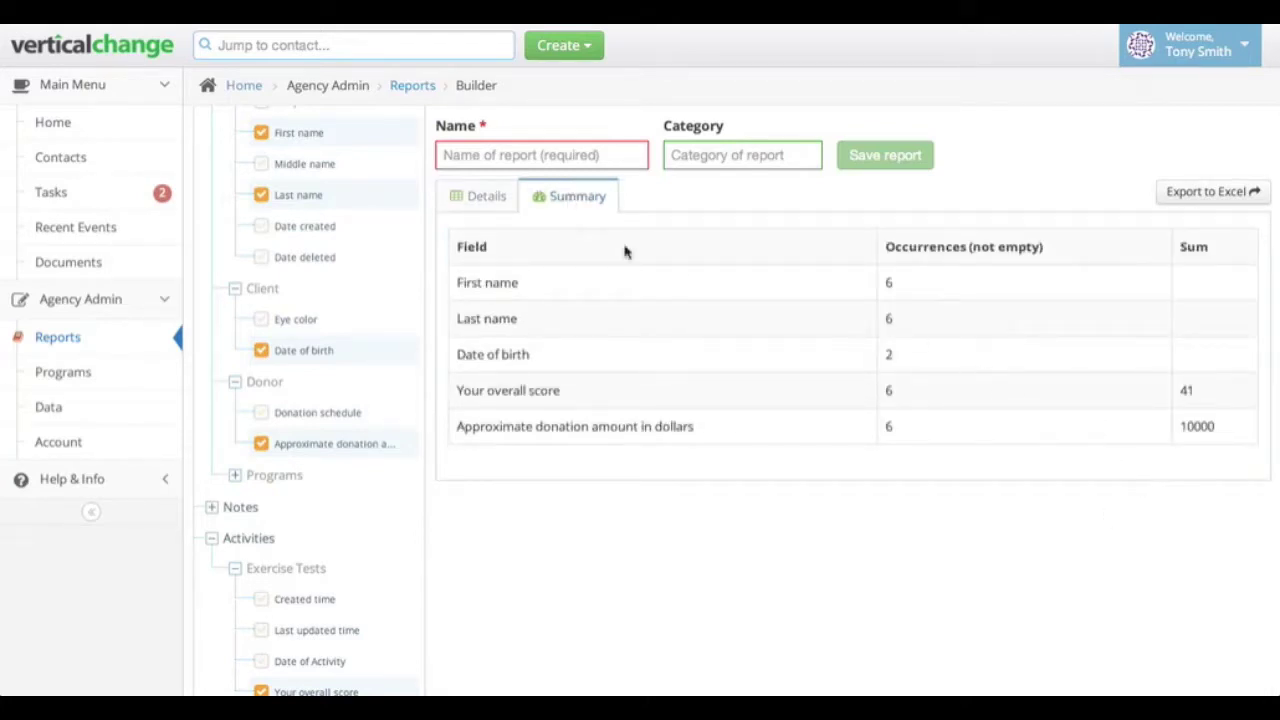
left_click(74, 160)
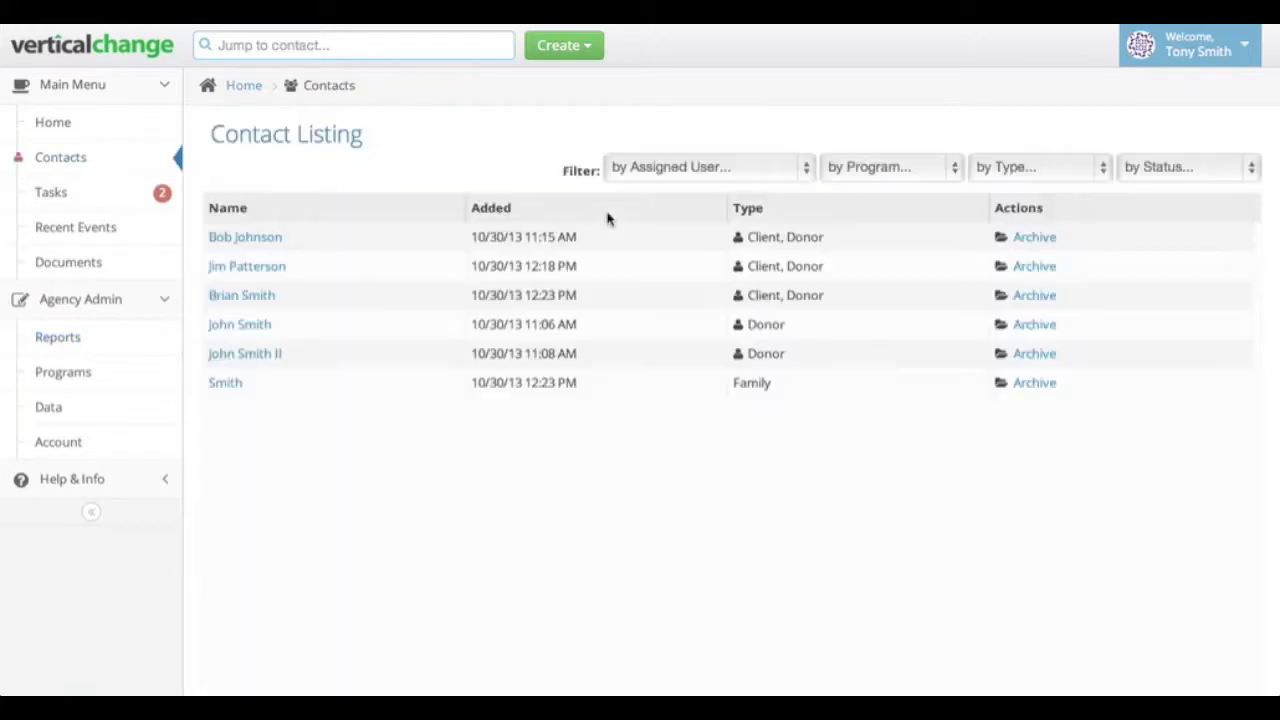
Step: Filter contacts to the current user's assignees, open the other assigned client's record, and expand Help & Info
left_click(750, 172)
left_click(737, 190)
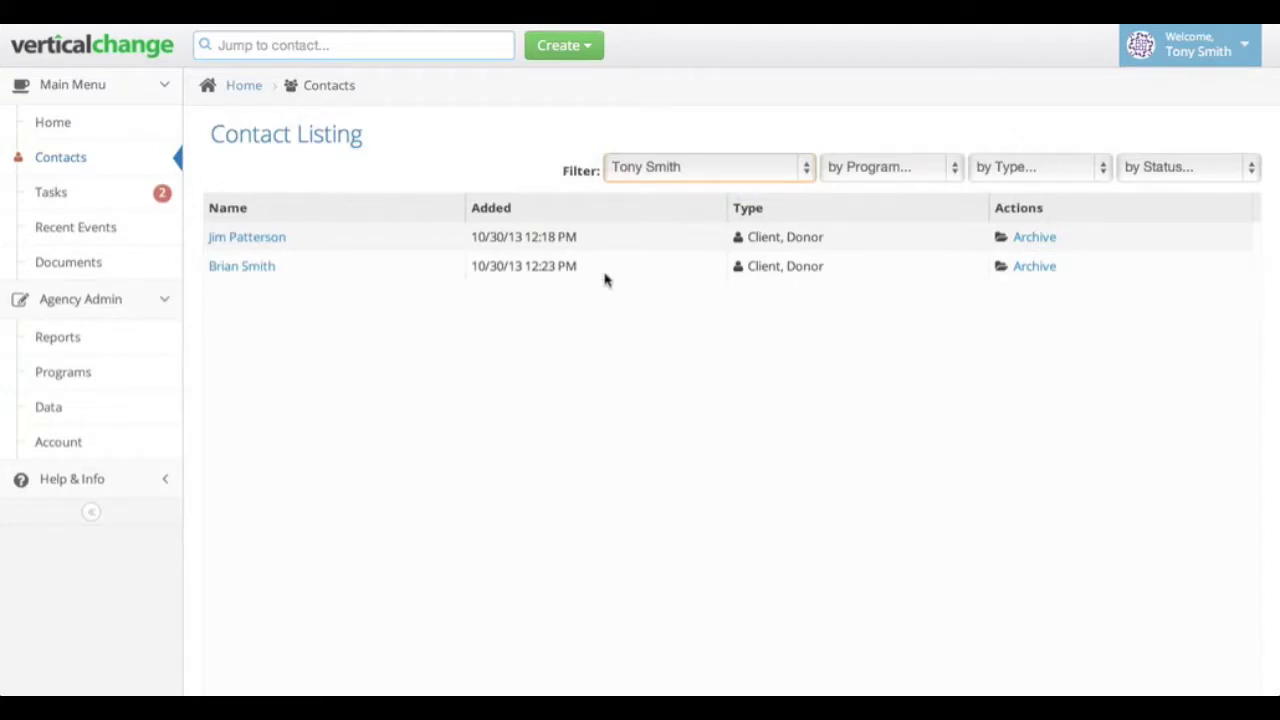
left_click(406, 35)
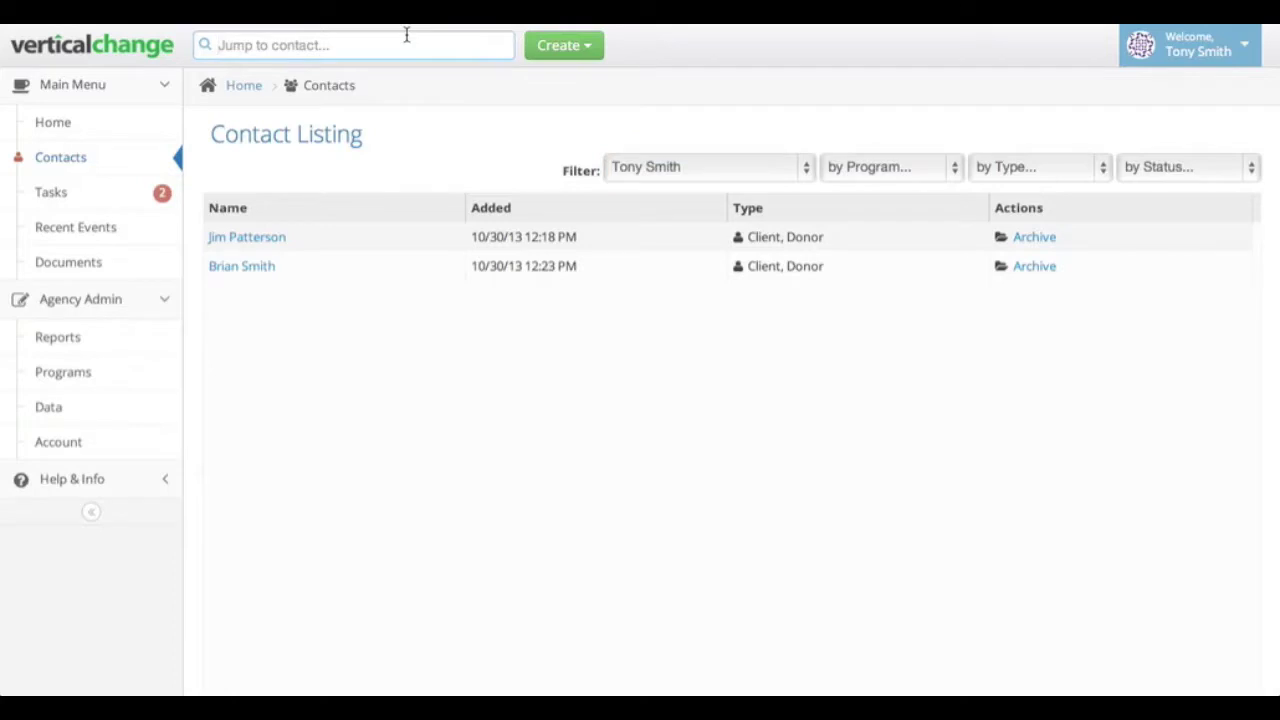
type("jim")
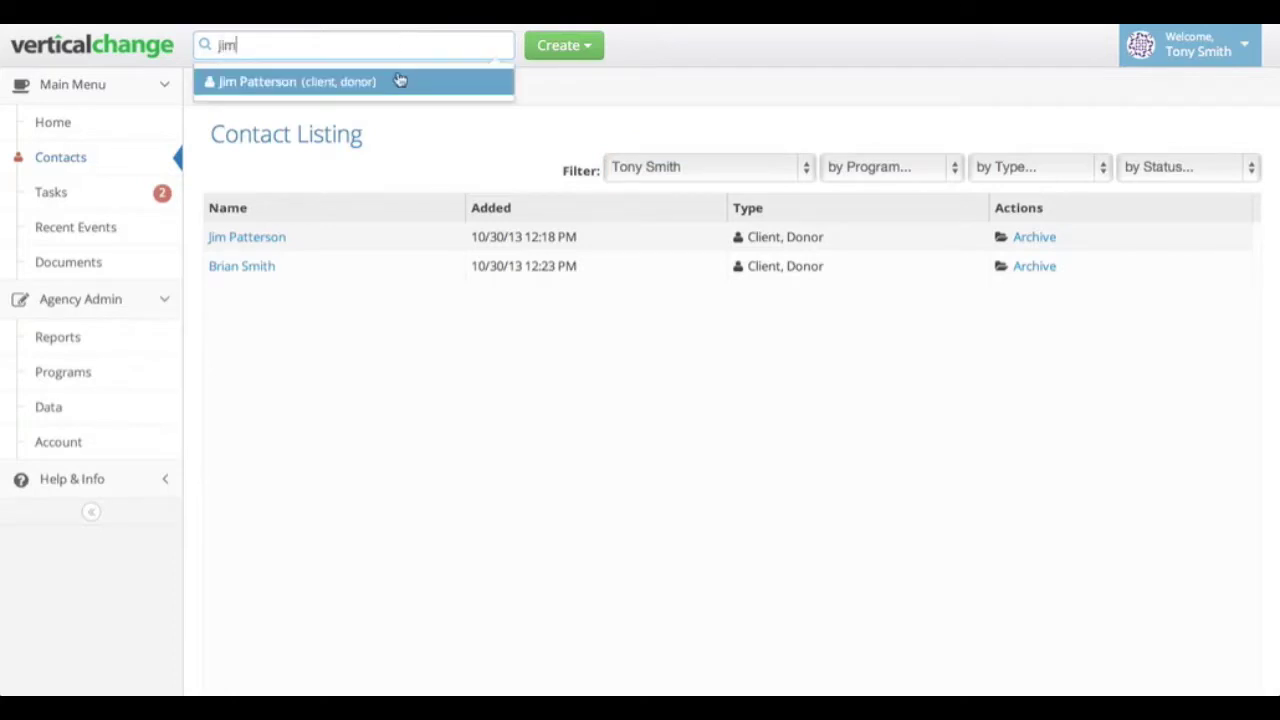
left_click(397, 84)
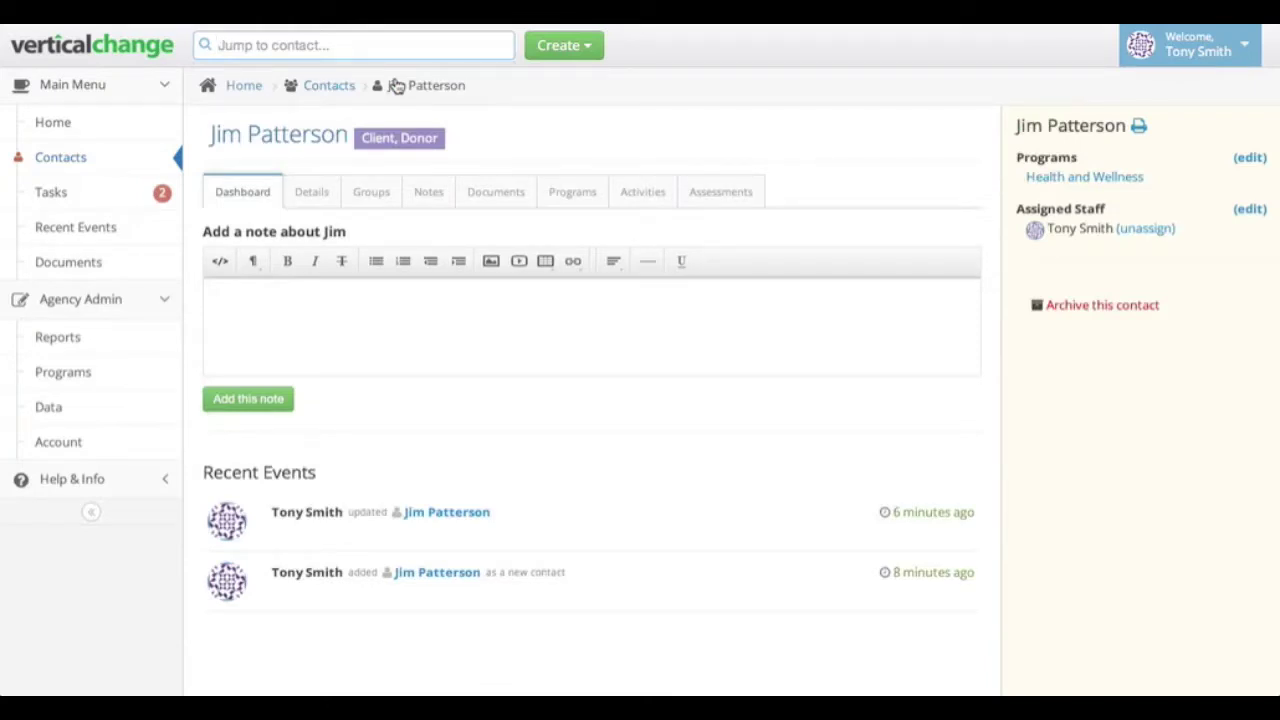
left_click(92, 492)
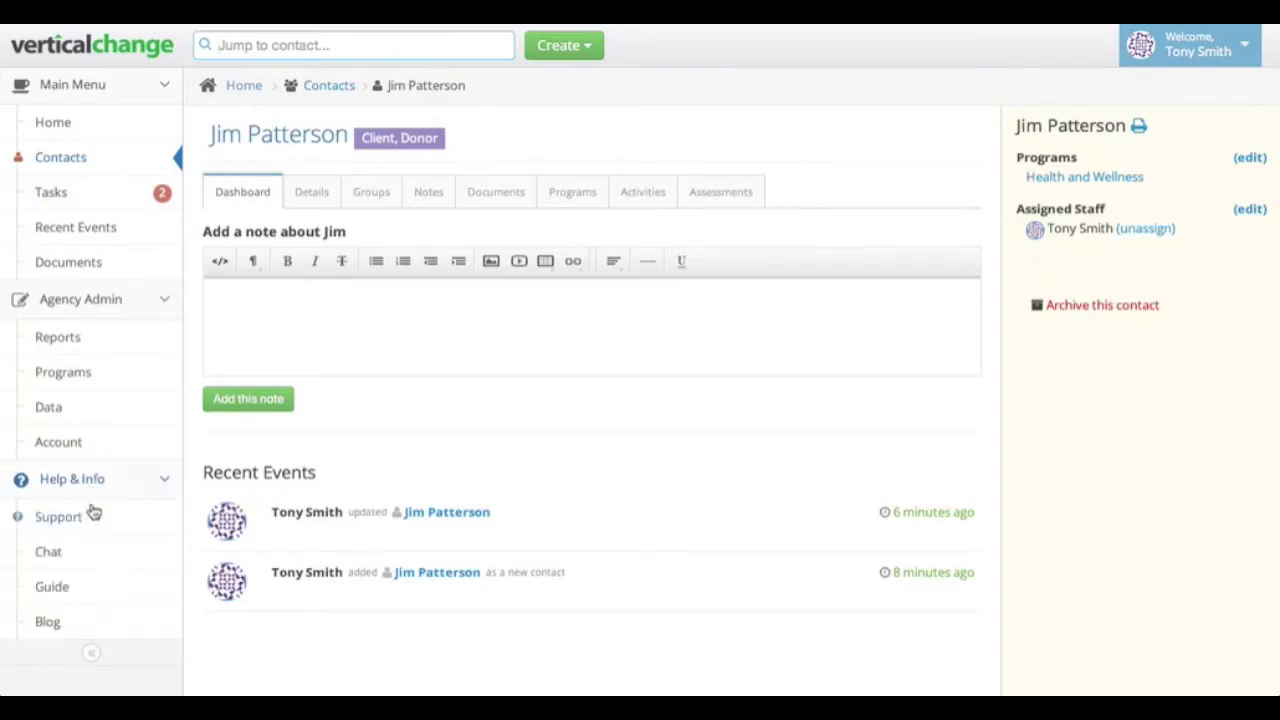